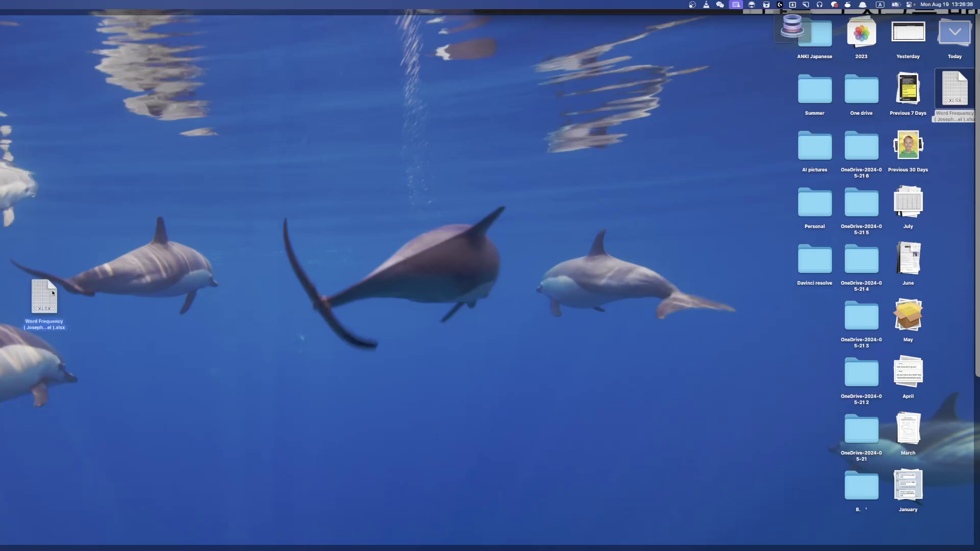
Reveal the desktop and open the Word Frequency homework spreadsheet in Numbers
key("F11")
key("super+Tab")
key("super+Tab")
key("super+Tab")
key("super+Tab")
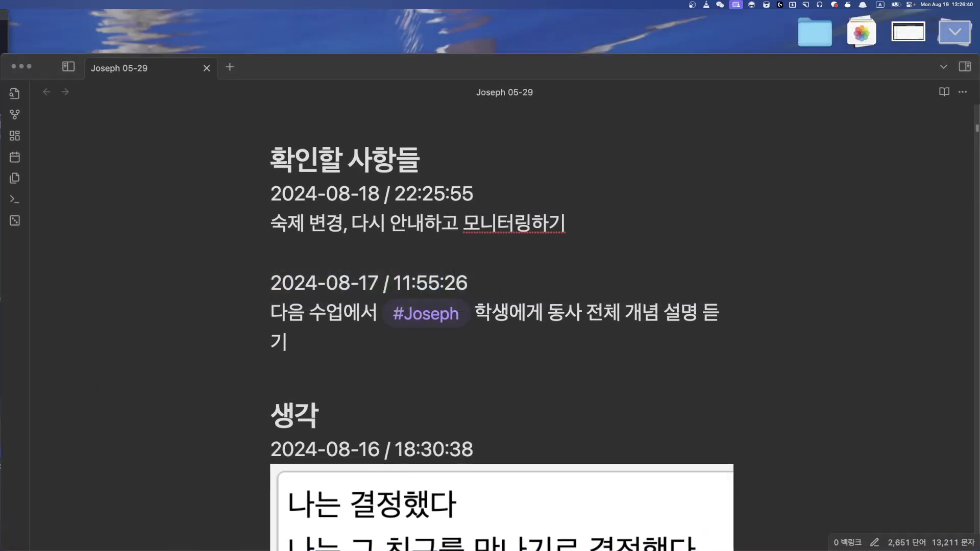
key("F11")
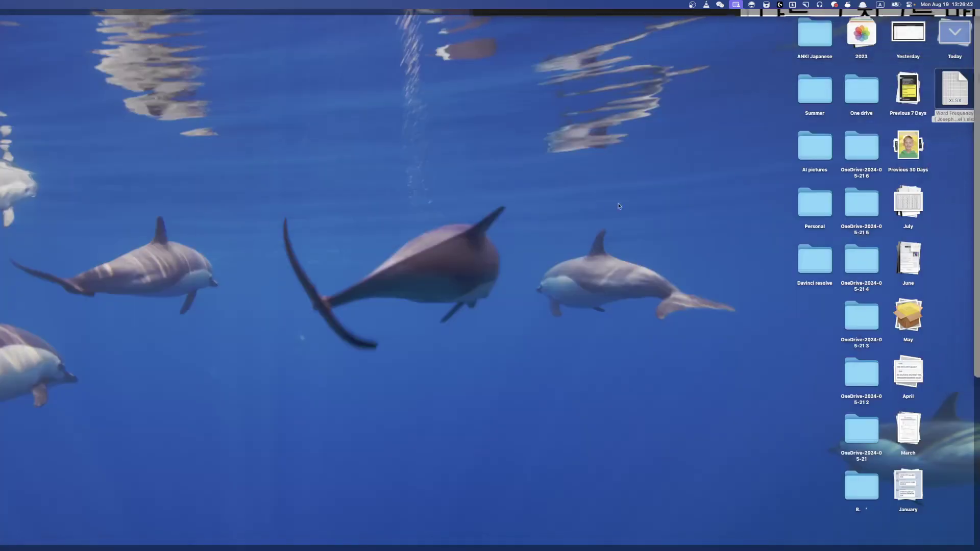
left_click(947, 89)
double_click(947, 89)
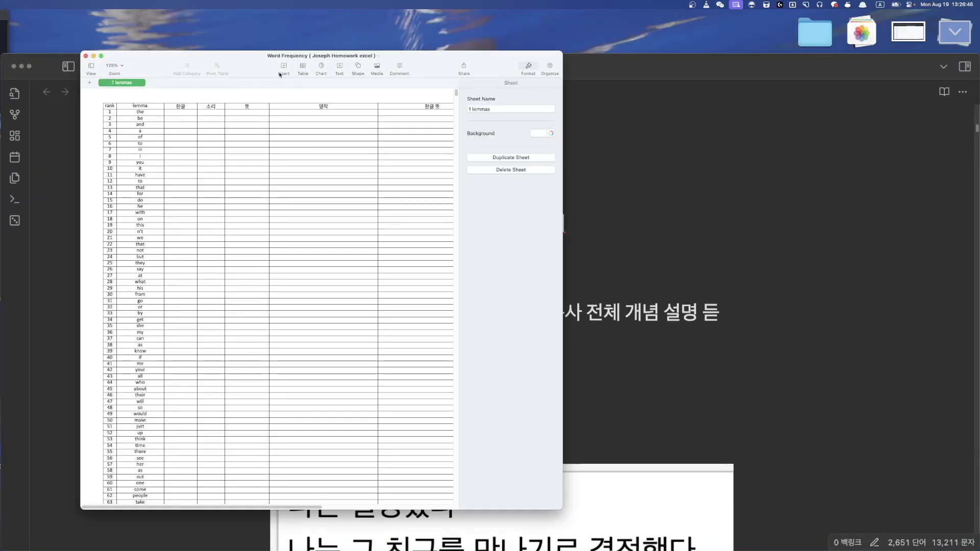
Enlarge the spreadsheet window to fill the screen and hide the Format sidebar
double_click(289, 58)
mouse_move(0, 368)
left_mouse_down()
mouse_move(175, 368)
mouse_move(1, 378)
left_mouse_up()
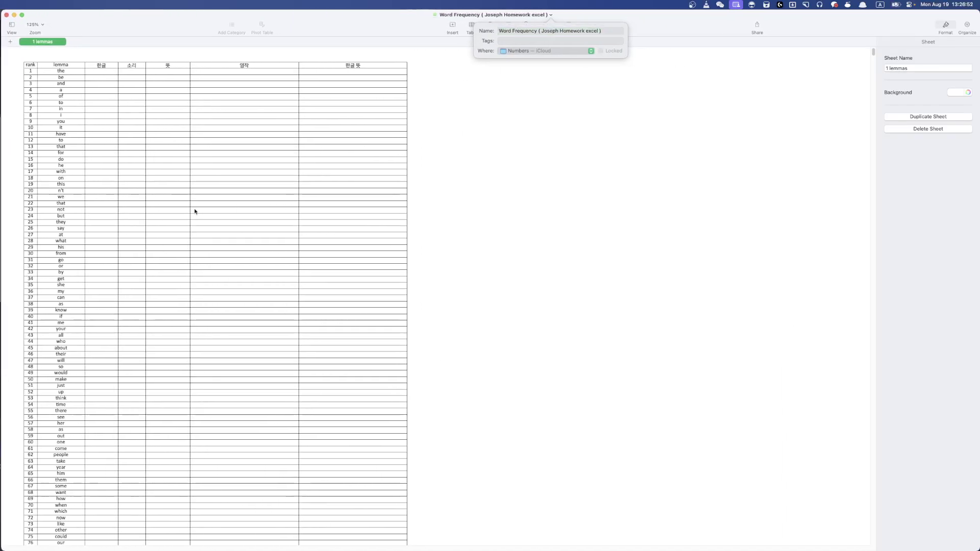
left_click(236, 132)
left_click(141, 135)
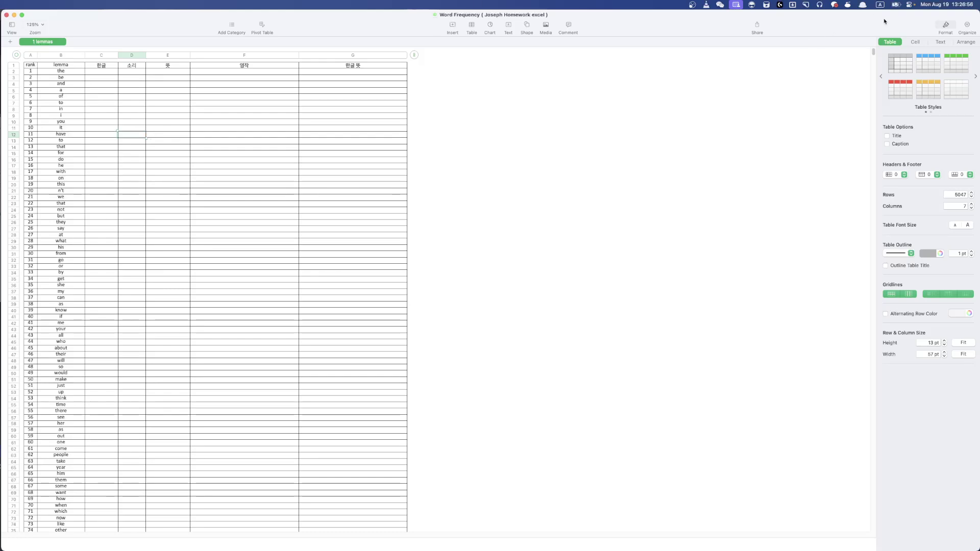
left_click(944, 26)
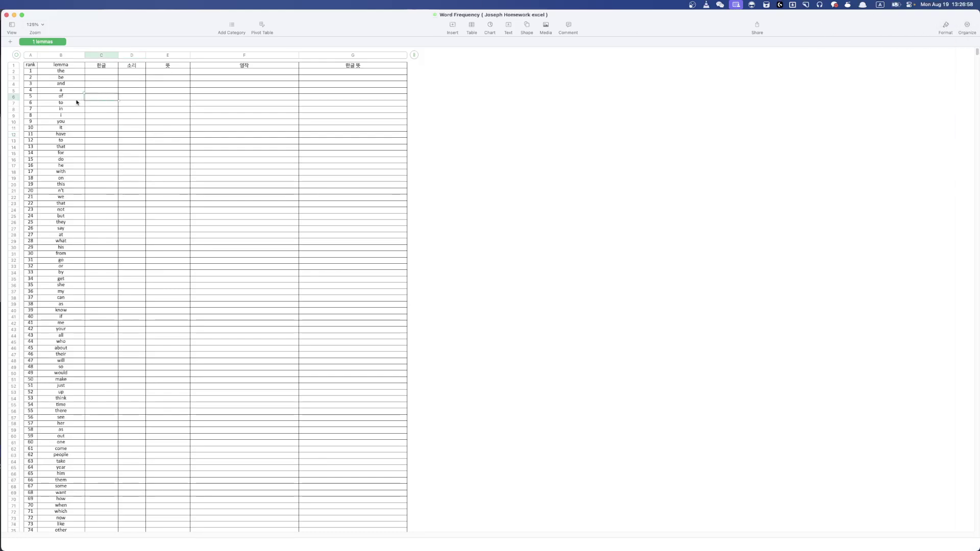
Zoom the lemmas sheet to 300% so that all columns from rank to 한글 뜻 fit
left_click(87, 111)
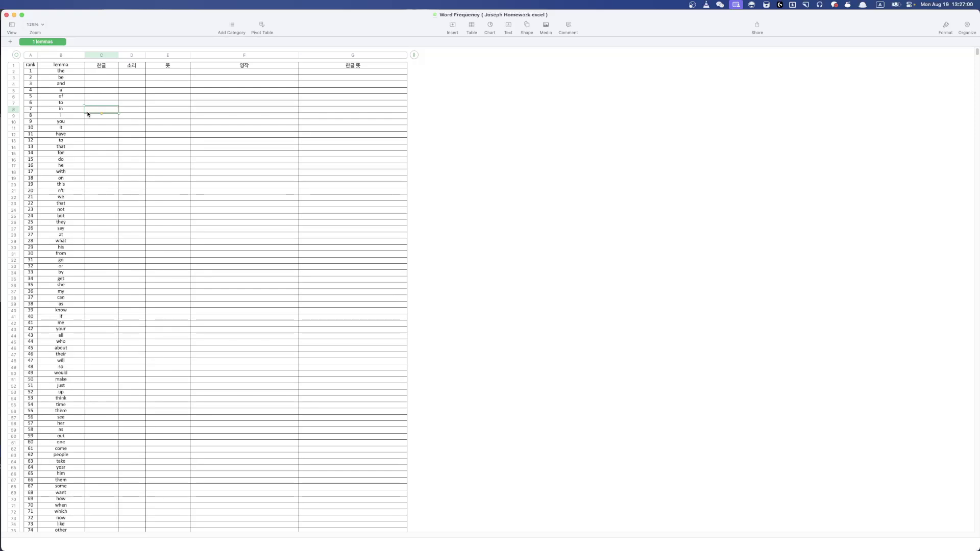
scroll(87, 112, "up", 5)
scroll(87, 114, "left", 3)
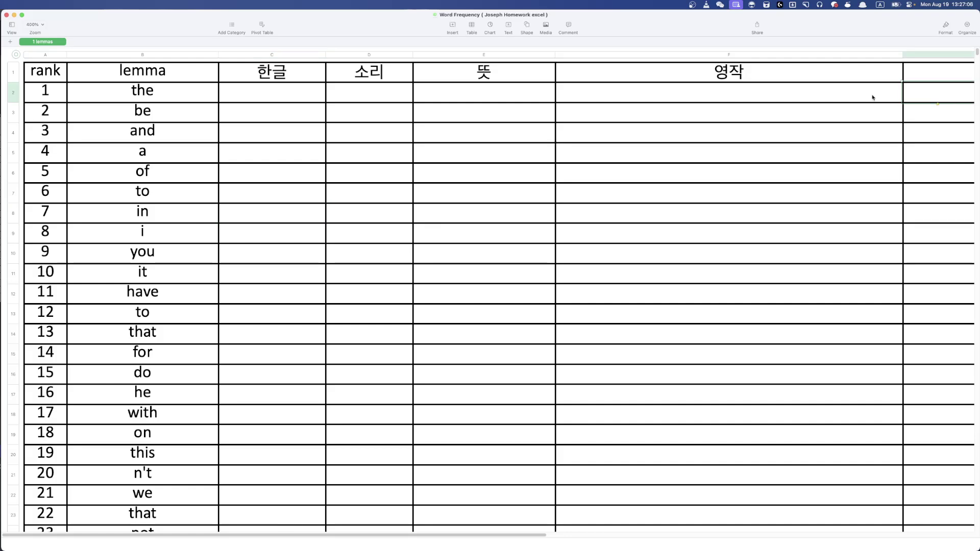
left_click(912, 92)
key("super+shift+comma")
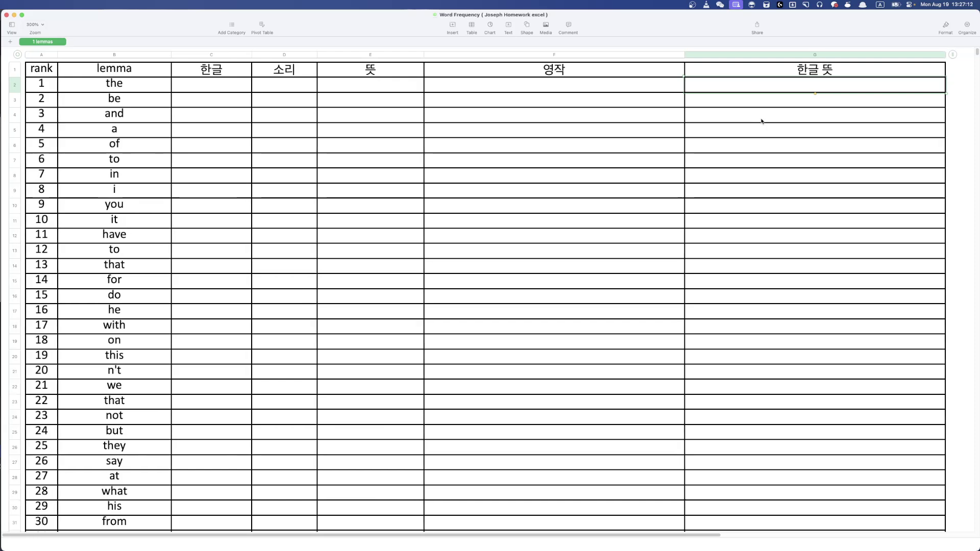
left_click(651, 145)
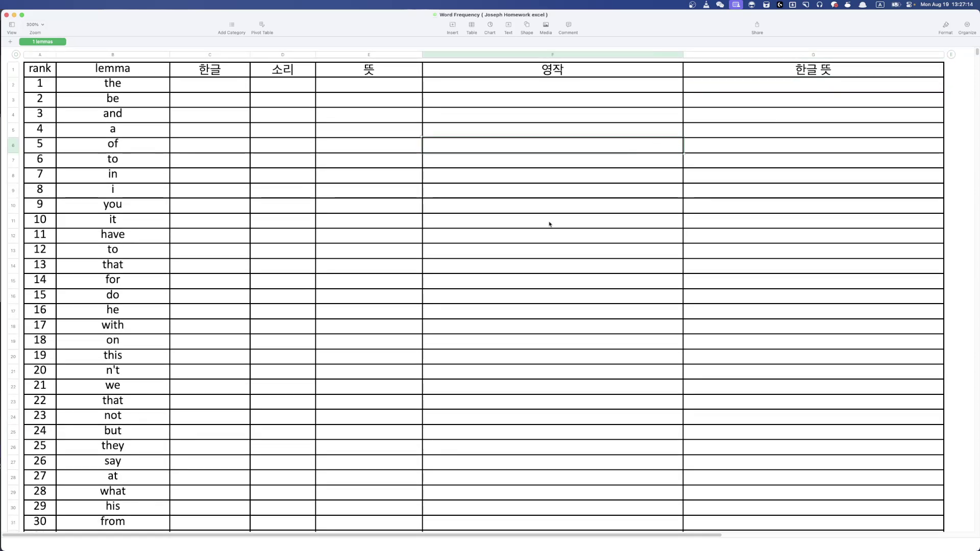
left_click(239, 134)
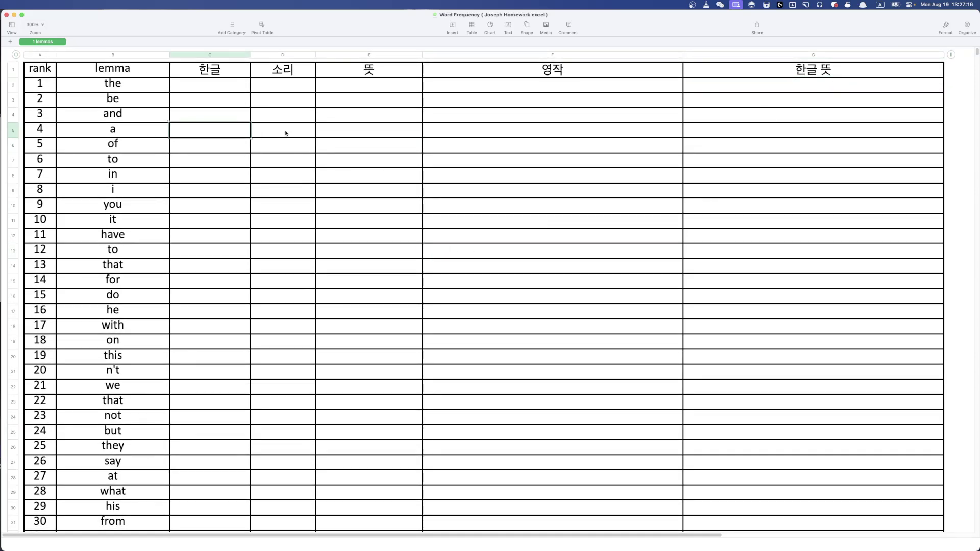
left_click(234, 86)
left_click(199, 188)
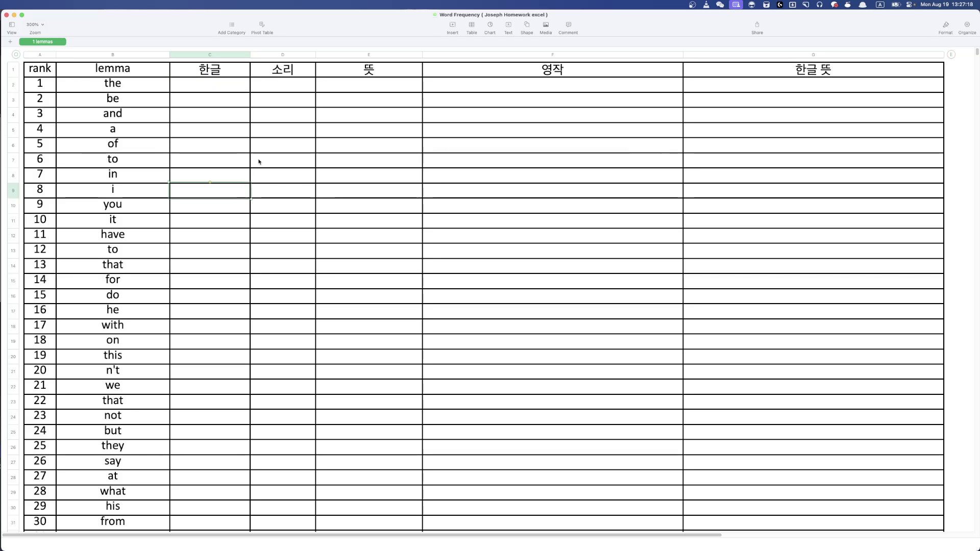
In the row for "the", enter 파닉스 under 한글 and 지식 under 소리
left_click(222, 91)
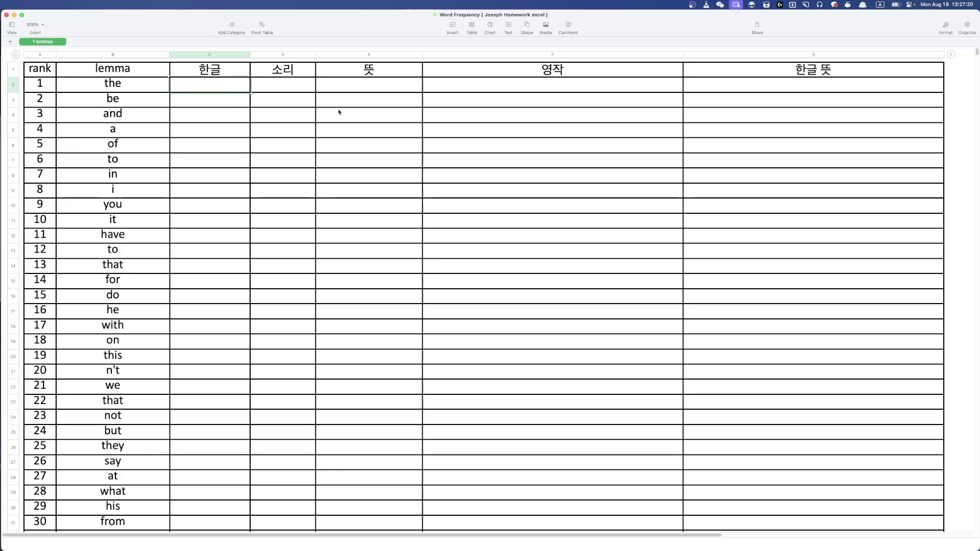
type("파닉스")
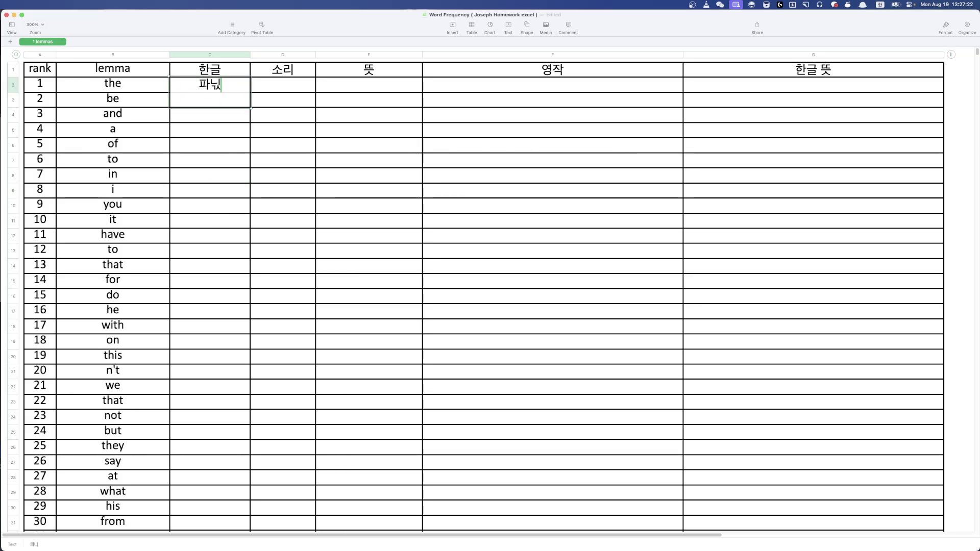
key("Tab")
type("지식")
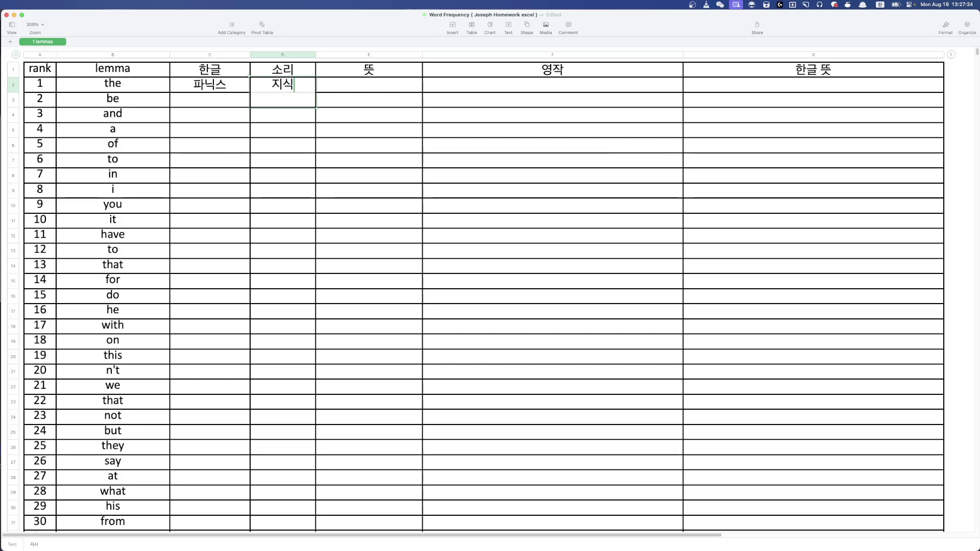
key("Return")
key("Up")
key("Up")
key("Left")
key("Right")
key("Down")
key("shift+Left")
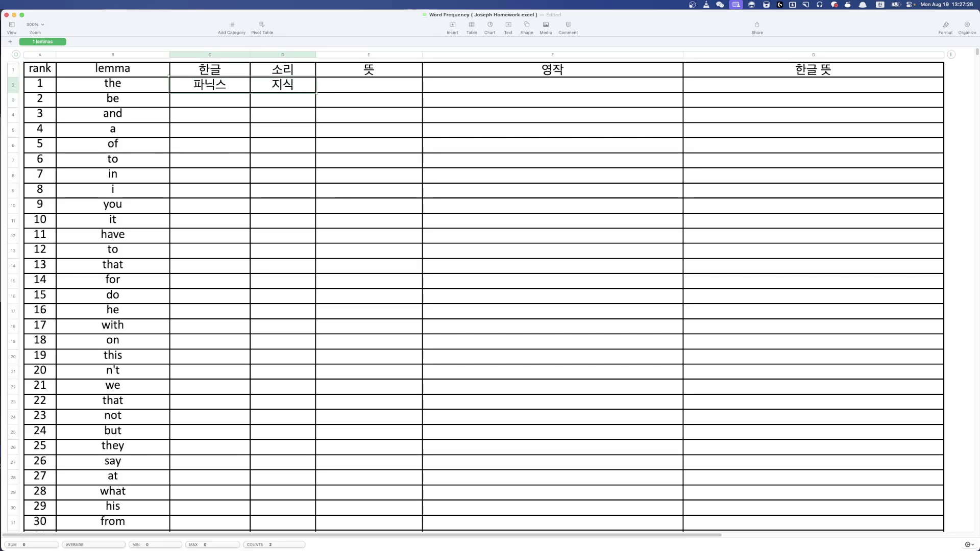
key("shift+Right")
key("Left")
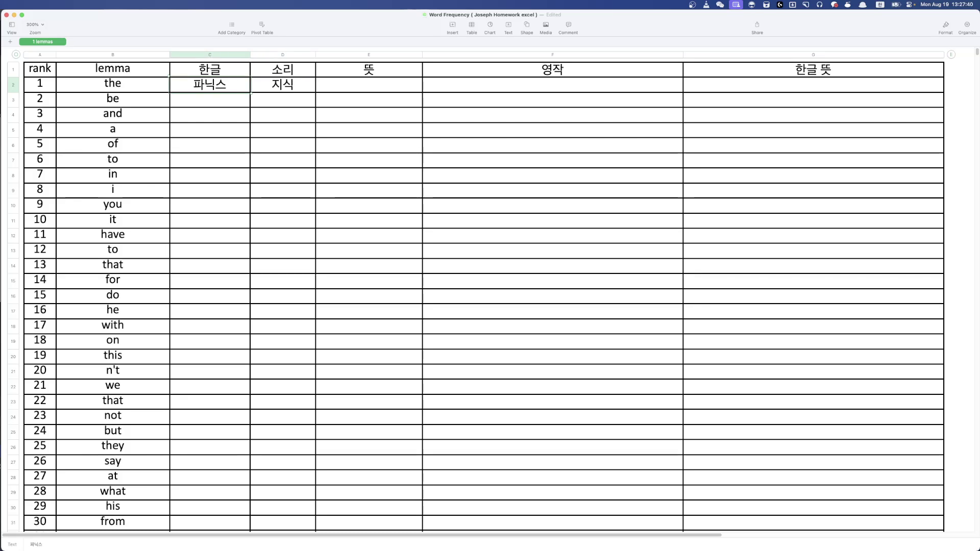
left_click(283, 84)
left_click(368, 84)
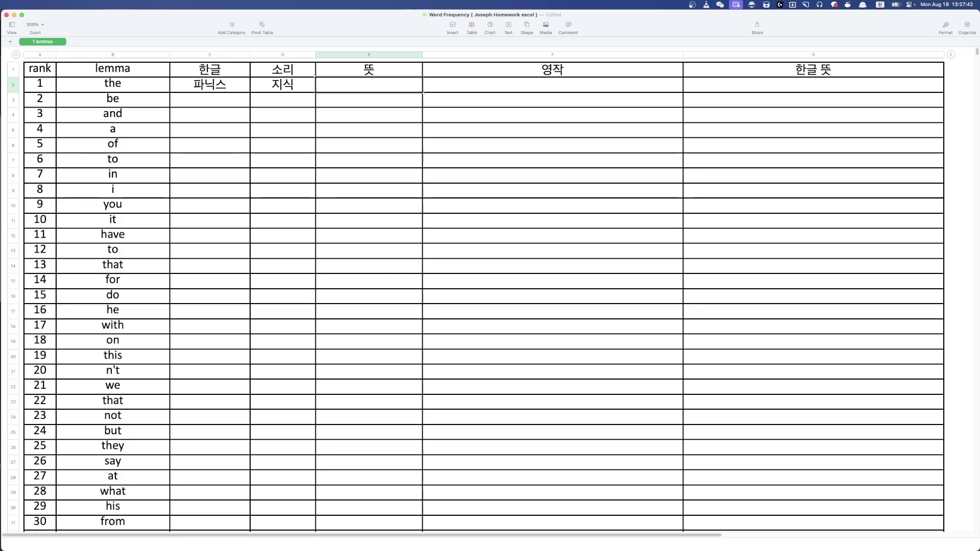
In the row for "the", replace the 한글 entry with 파닉스가 되는가 and the 소리 entry with 어떤 소리인지 아는가
left_click(209, 84)
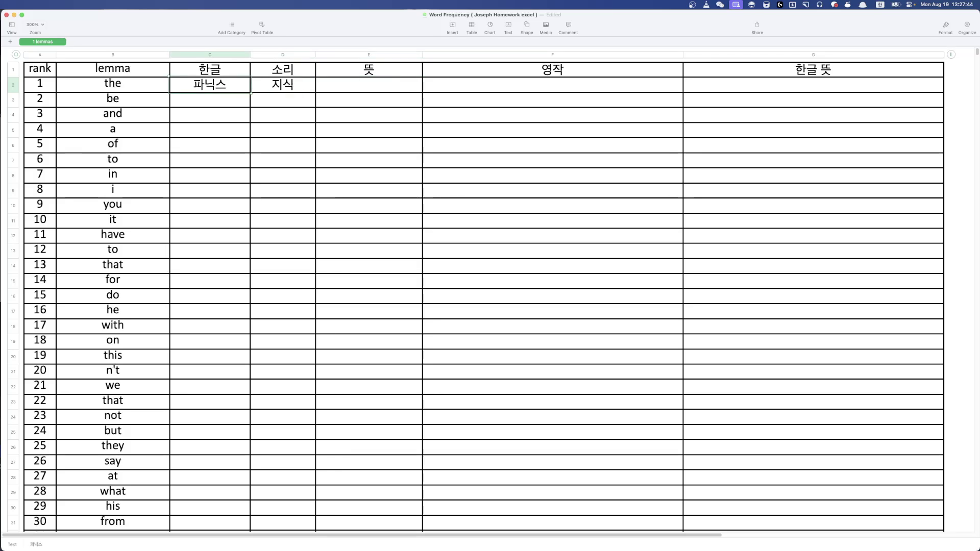
type("파닉스가 되는기")
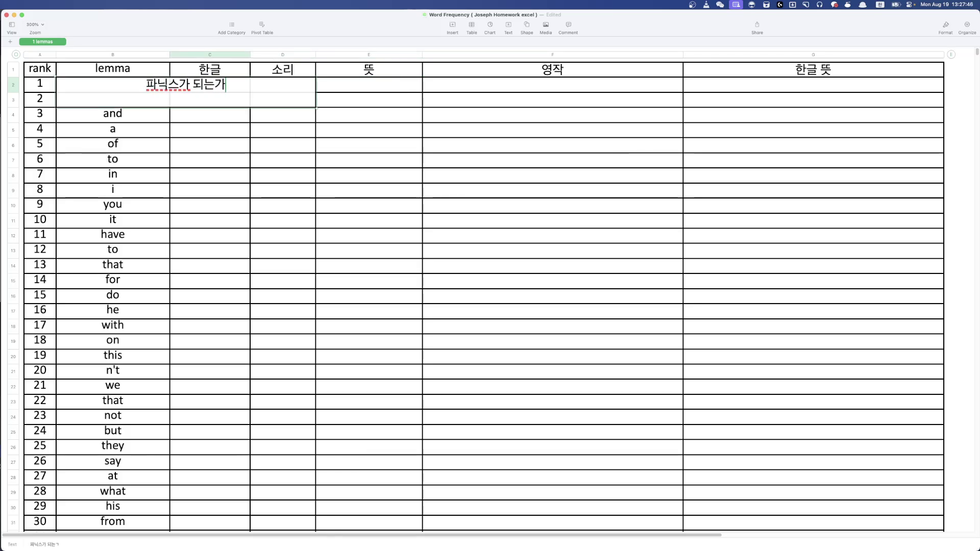
key("Tab")
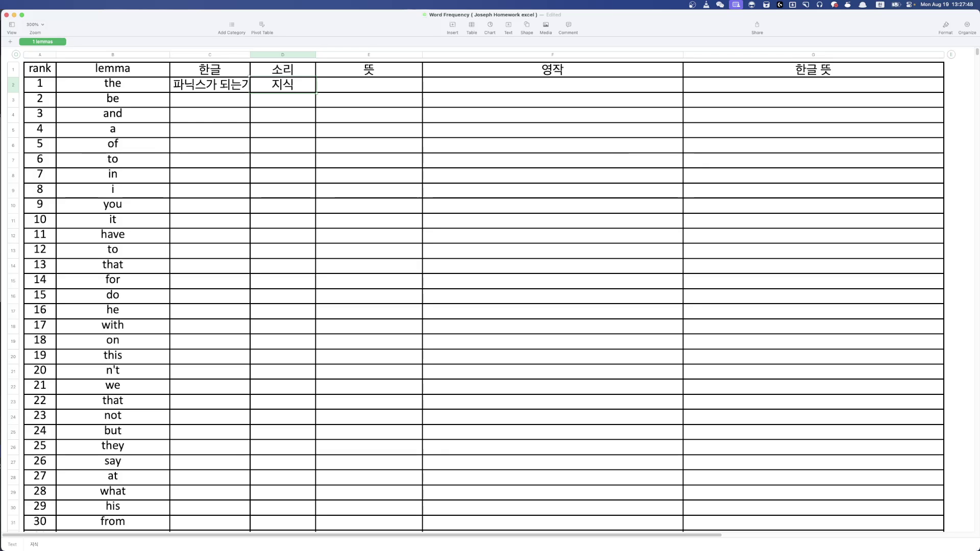
type("어")
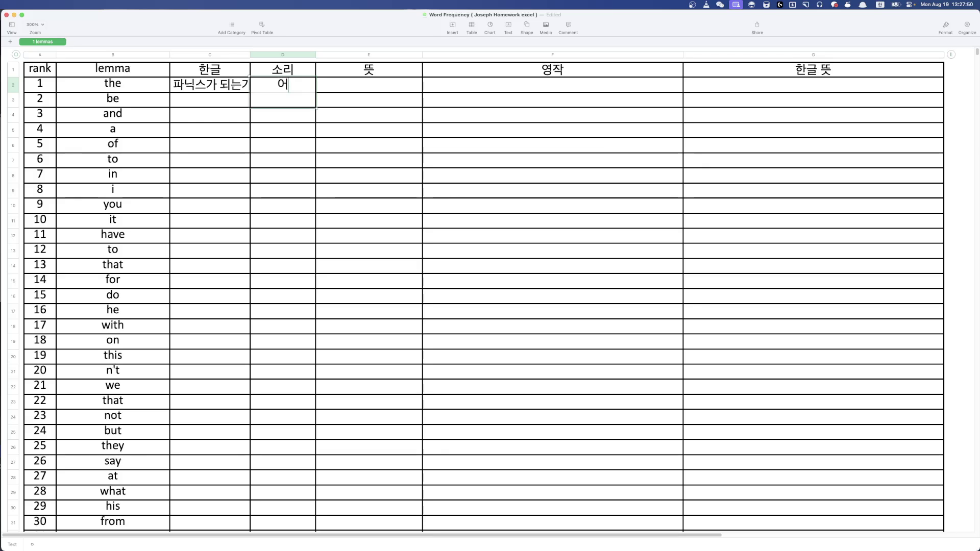
type("떤 소리이ㄴ지 아는가")
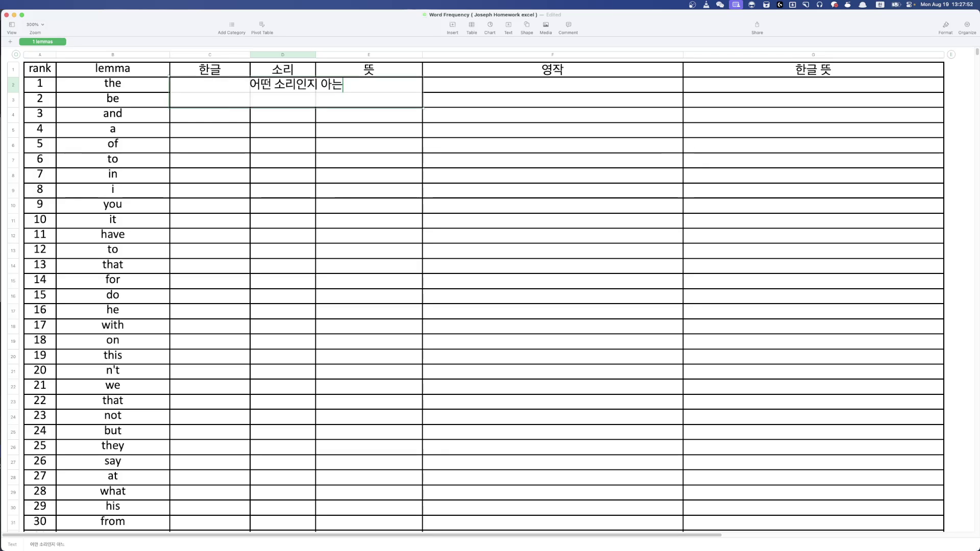
key("Tab")
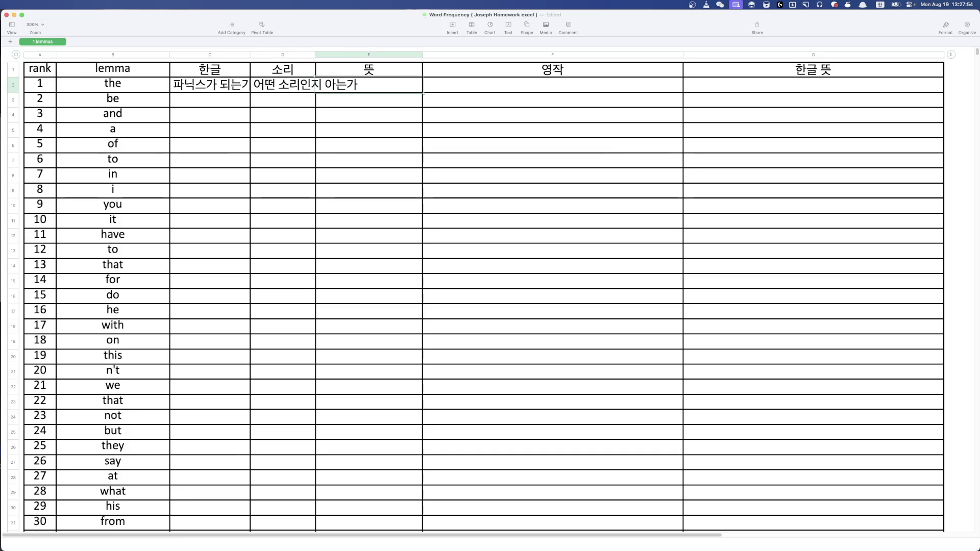
In the row for "the", enter 뜻을 아는가 under 뜻 and 영작이 가능한가 under 영작
type("뜻을 아는가")
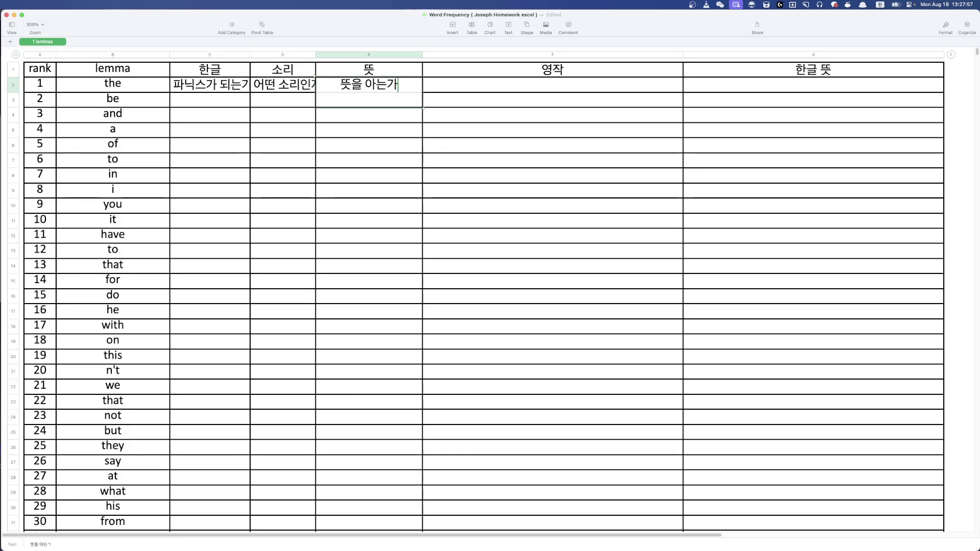
key("Tab")
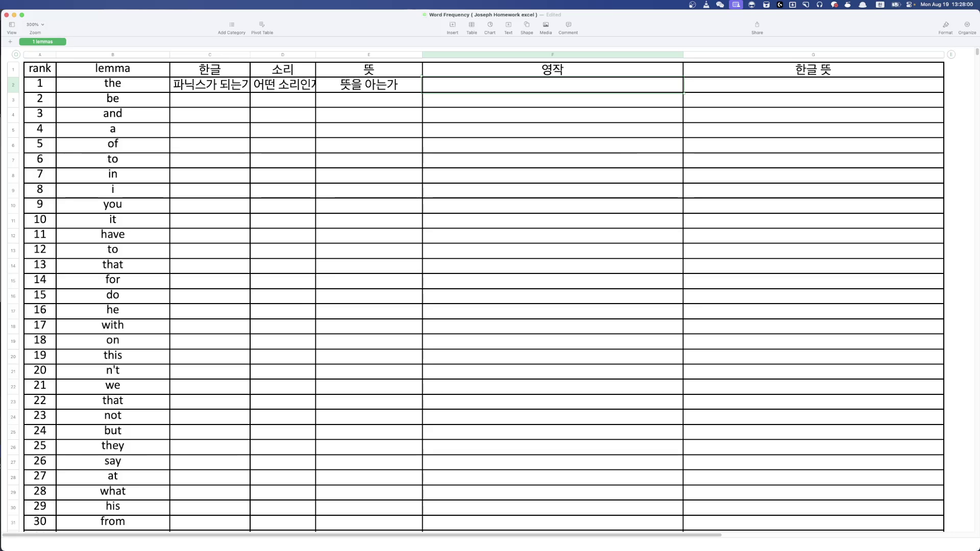
type("영작이")
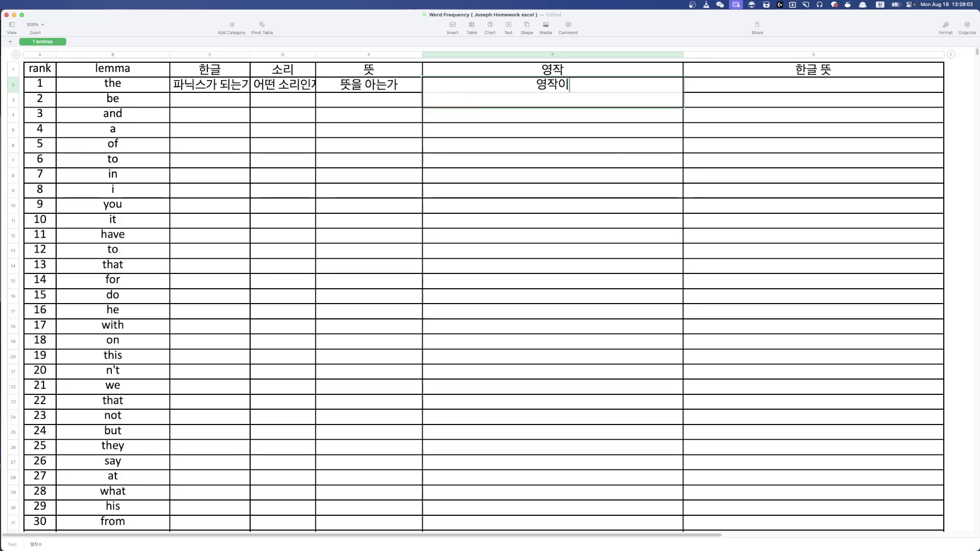
type(" 가능하ㄴ다")
key("BackSpace")
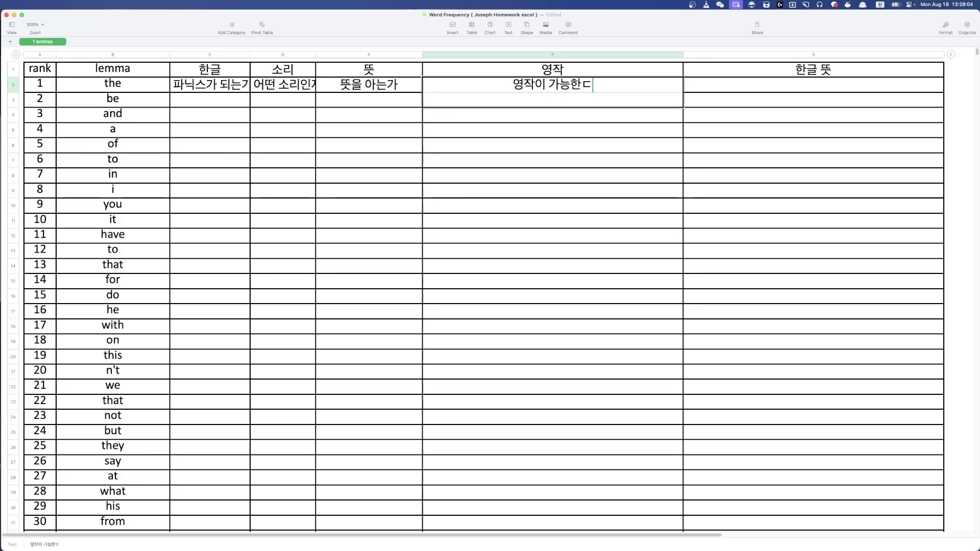
key("Tab")
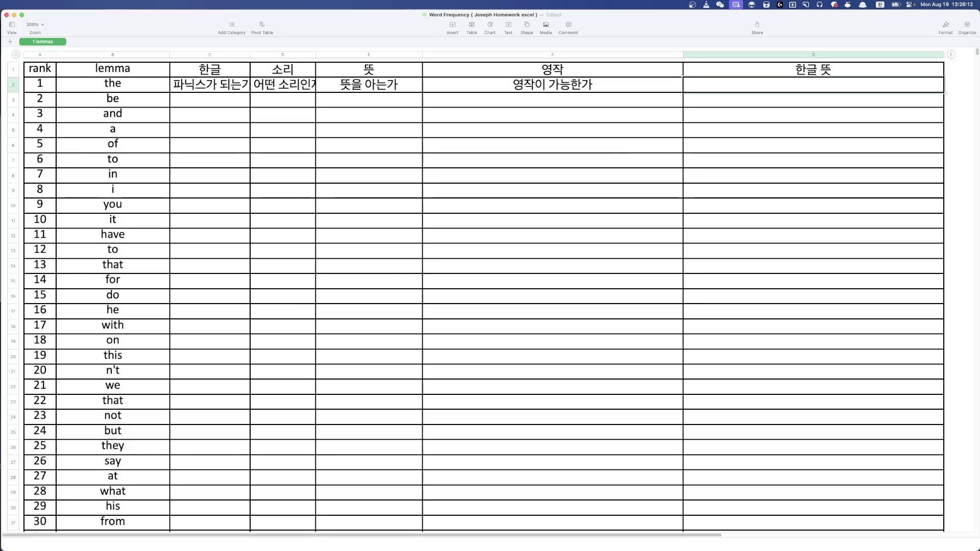
key("Tab")
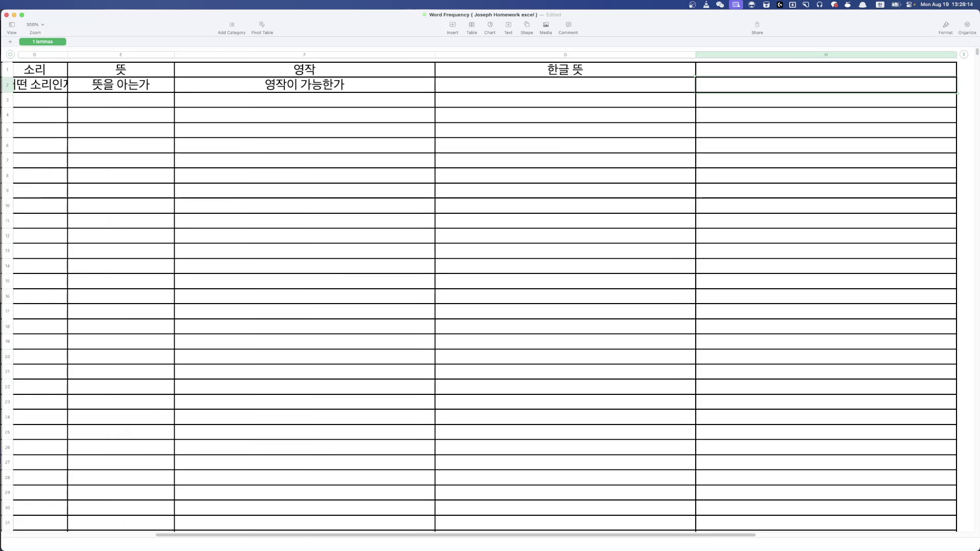
key("super+z")
key("Left")
key("Left")
key("Left")
key("Left")
key("Left")
key("Left")
key("Right")
key("Right")
key("Right")
key("Right")
key("Right")
key("Right")
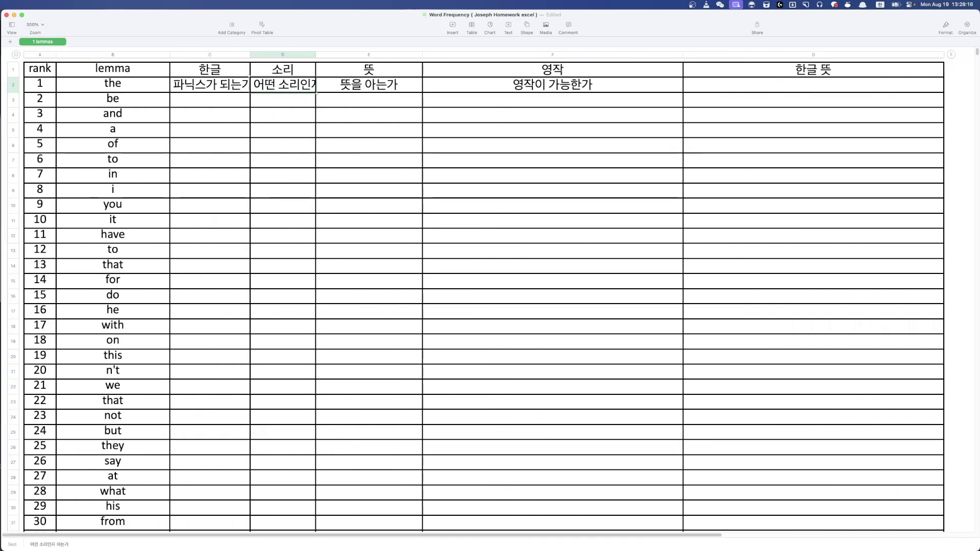
type("ㄴ")
key("BackSpace")
In the row for "the", enter the person's first name followed by 가 이해한게 맞는가 under 한글 뜻
key("ctrl+space")
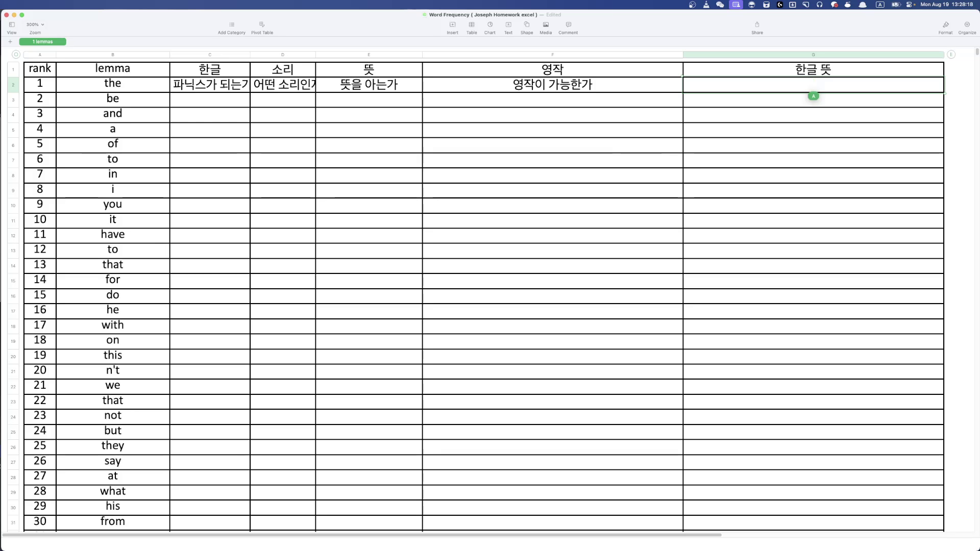
type("Kenny")
key("Caps_Lock")
type("가 이해")
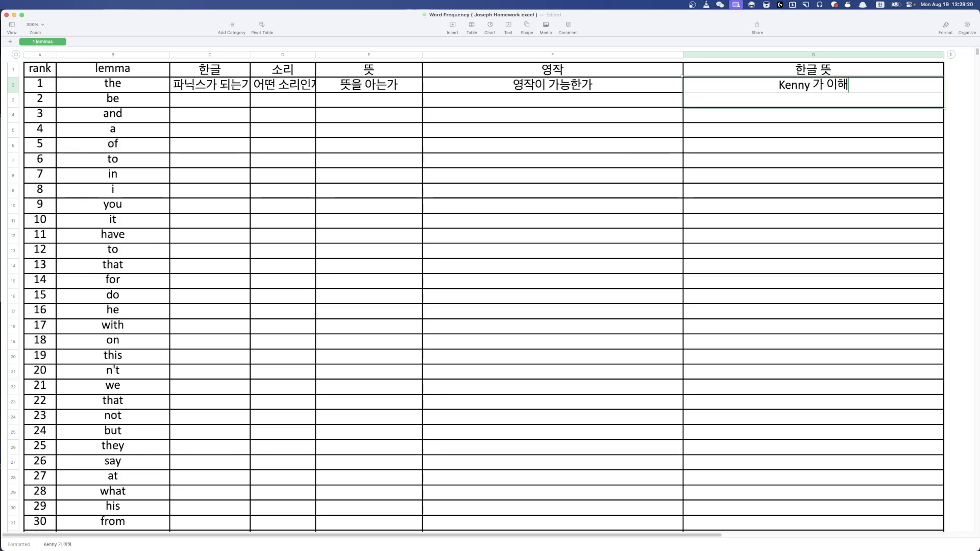
type("한게 맞느는가?")
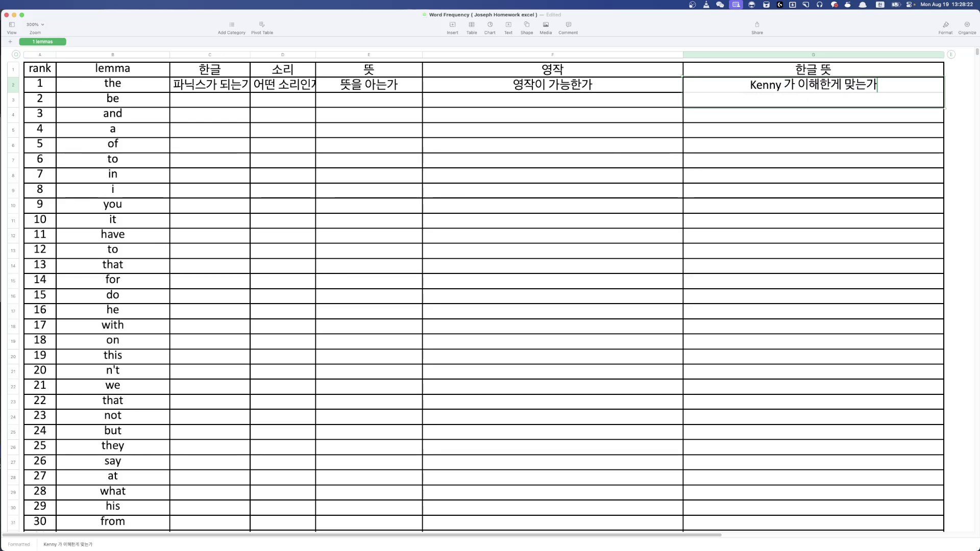
key("BackSpace")
key("Return")
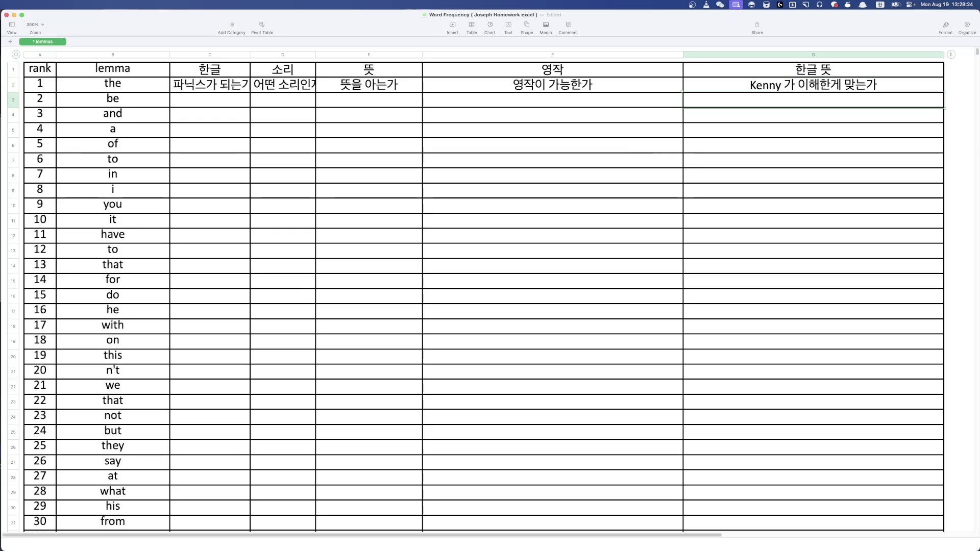
left_click(552, 84)
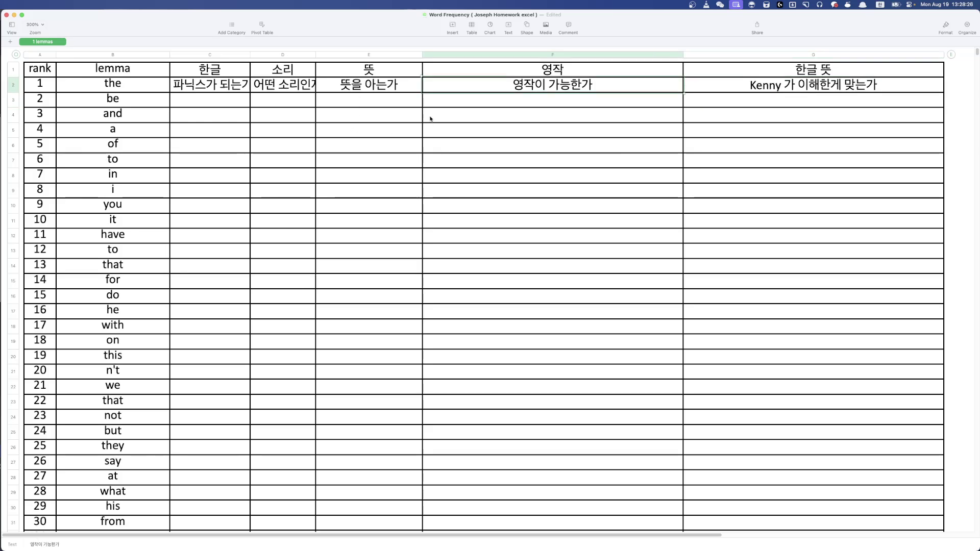
left_click(520, 88)
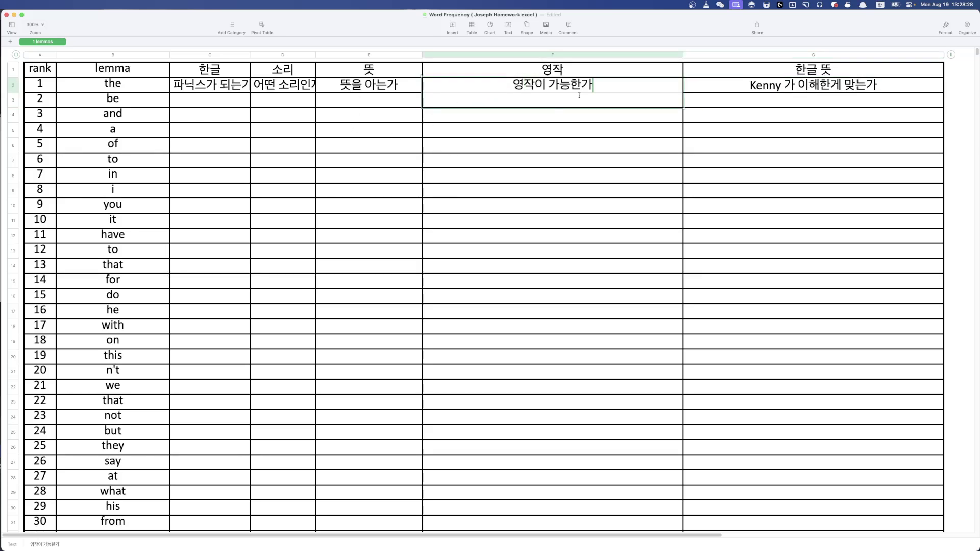
left_click_drag(592, 85, 513, 85)
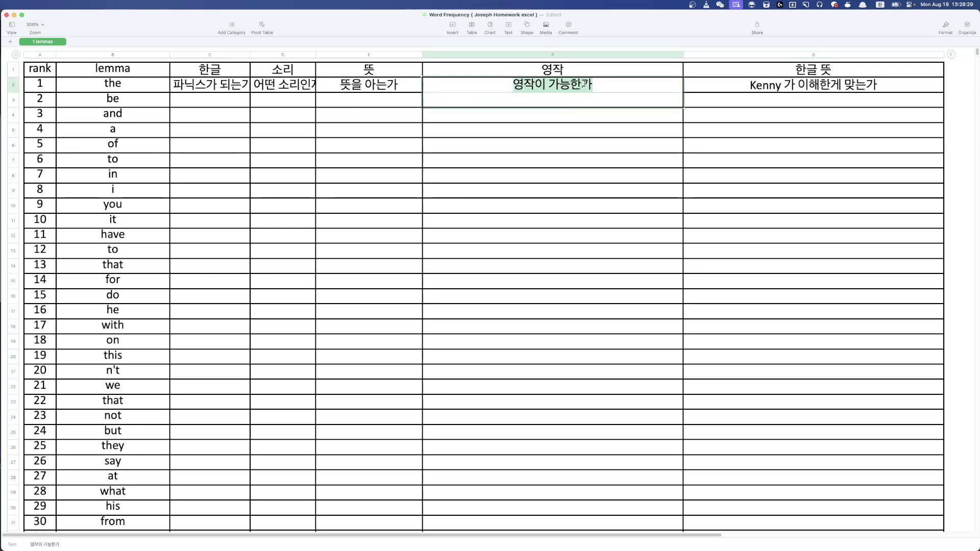
triple_click(740, 87)
left_click(846, 85)
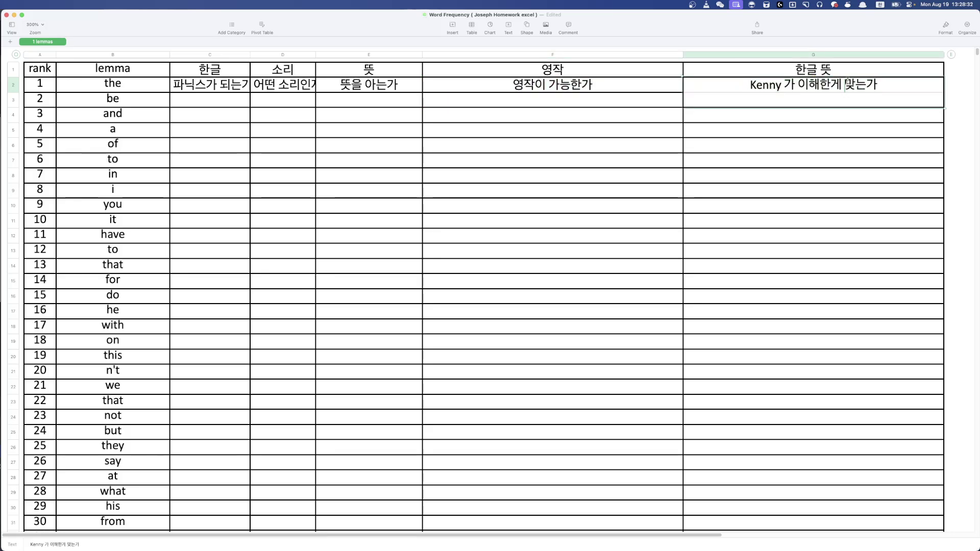
left_click_drag(886, 83, 748, 85)
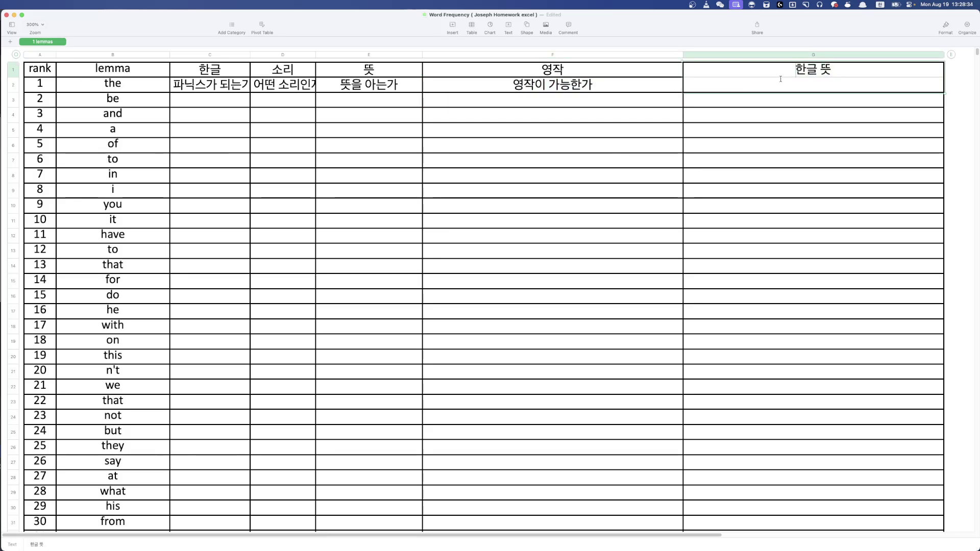
left_click(612, 143)
left_click(280, 104)
Clear the 한글, 소리, 뜻, 영작 and 한글 뜻 entries in the row for "the"
left_click(214, 91)
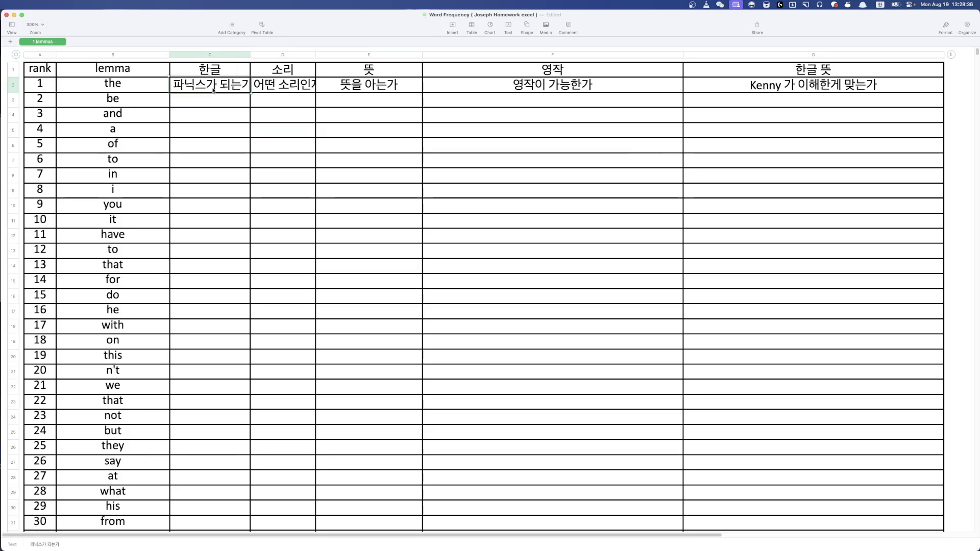
key("BackSpace")
key("Tab")
key("BackSpace")
key("Tab")
key("BackSpace")
key("Tab")
key("BackSpace")
key("Tab")
key("BackSpace")
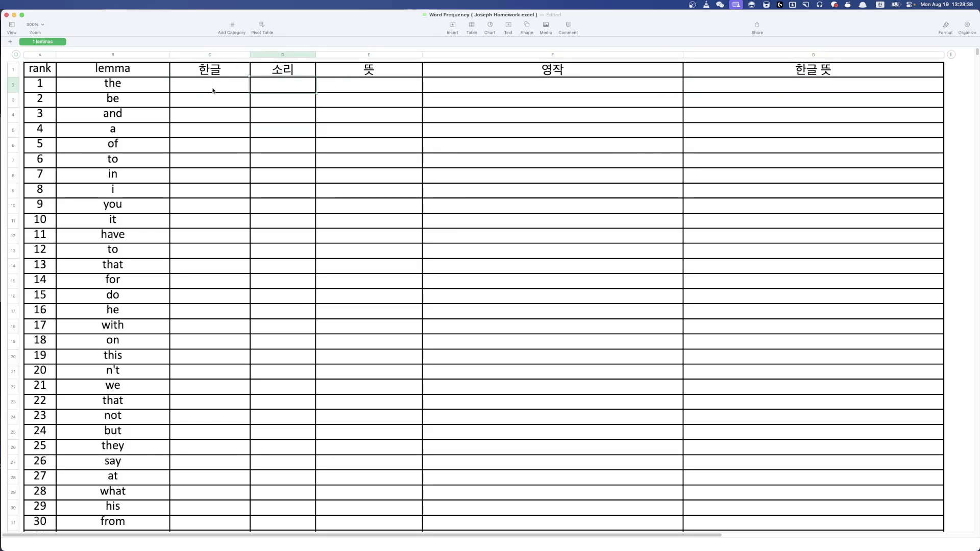
left_click(214, 90)
type("s")
key("BackSpace")
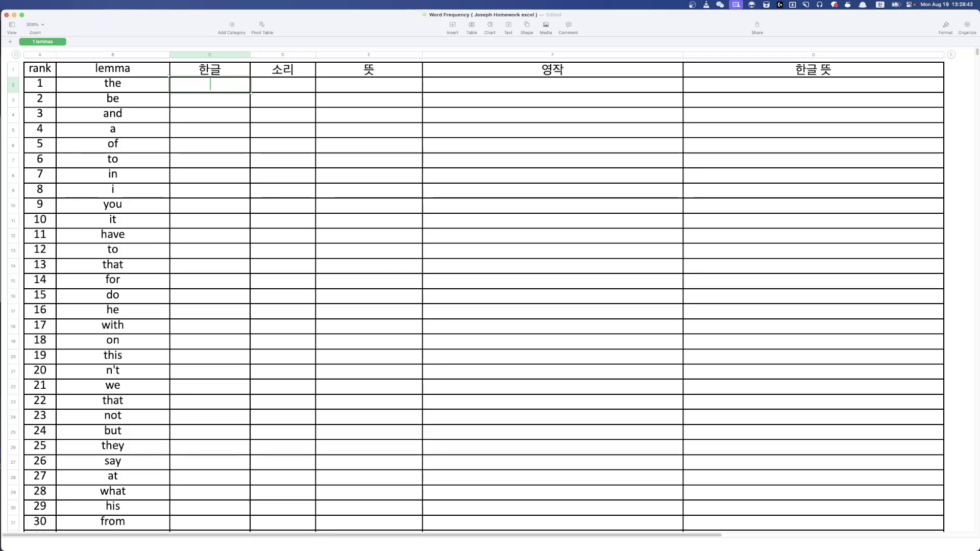
type("ㅌㅎ")
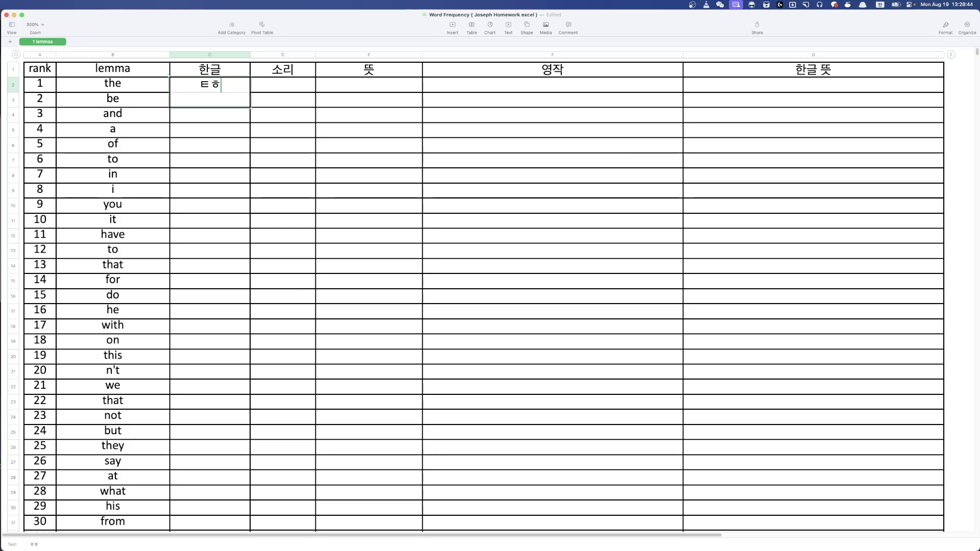
type("ㅔ")
key("BackSpace")
key("BackSpace")
key("BackSpace")
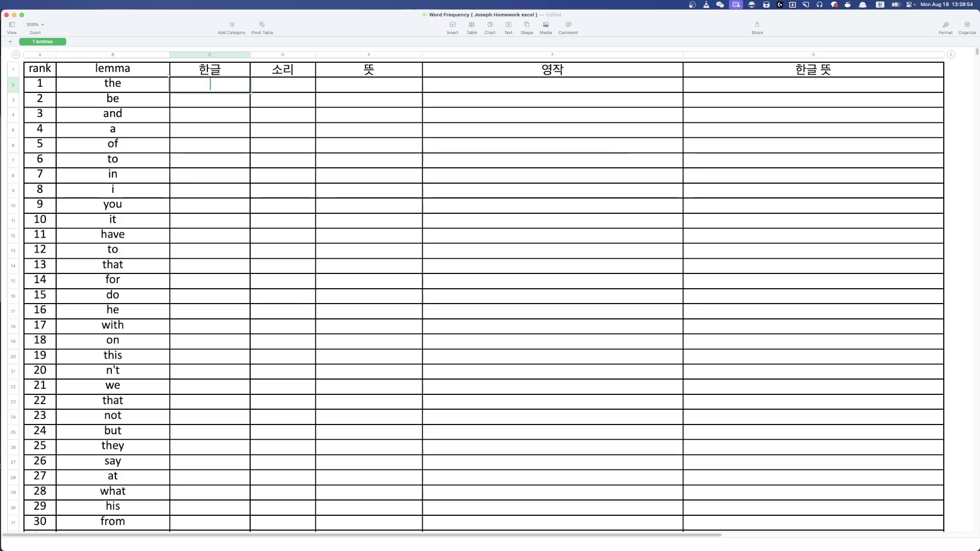
type("ㄸ")
key("BackSpace")
type("ㄸ")
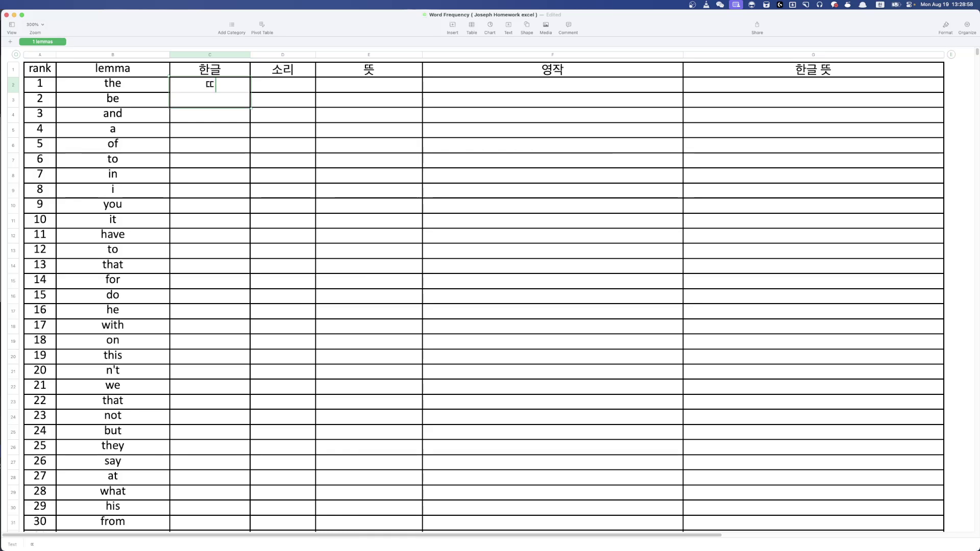
key("BackSpace")
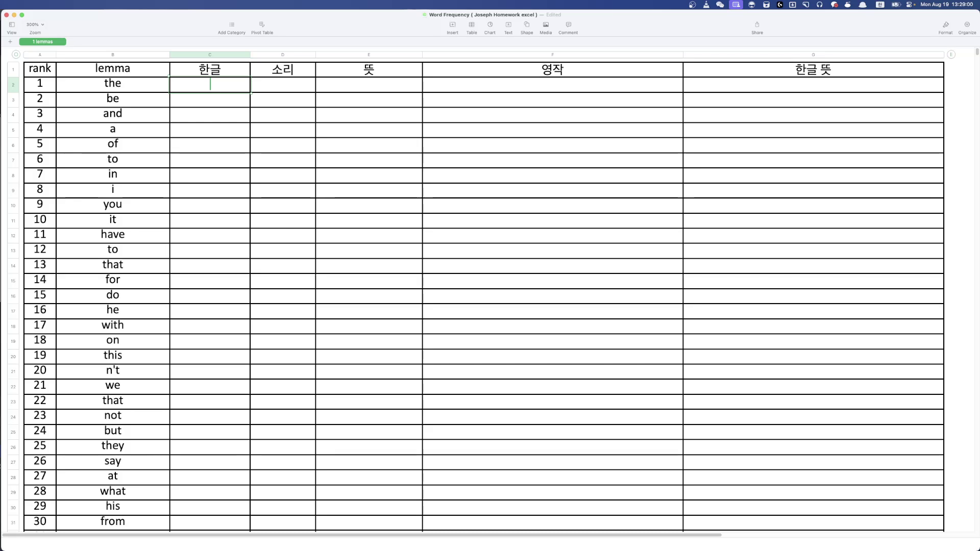
In the row for "the", enter 떼 under 한글 and 더 under 소리
type("ㄸㅔ")
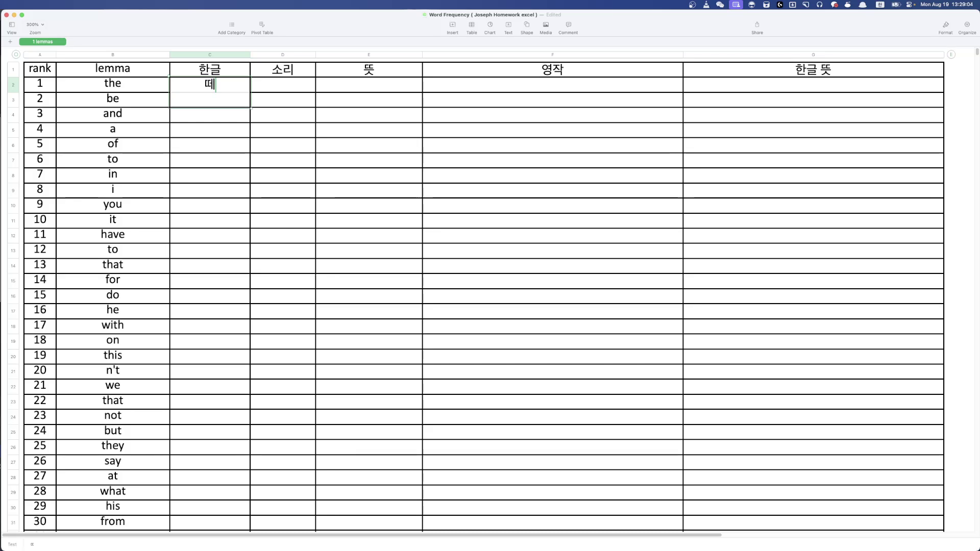
key("Tab")
type("더")
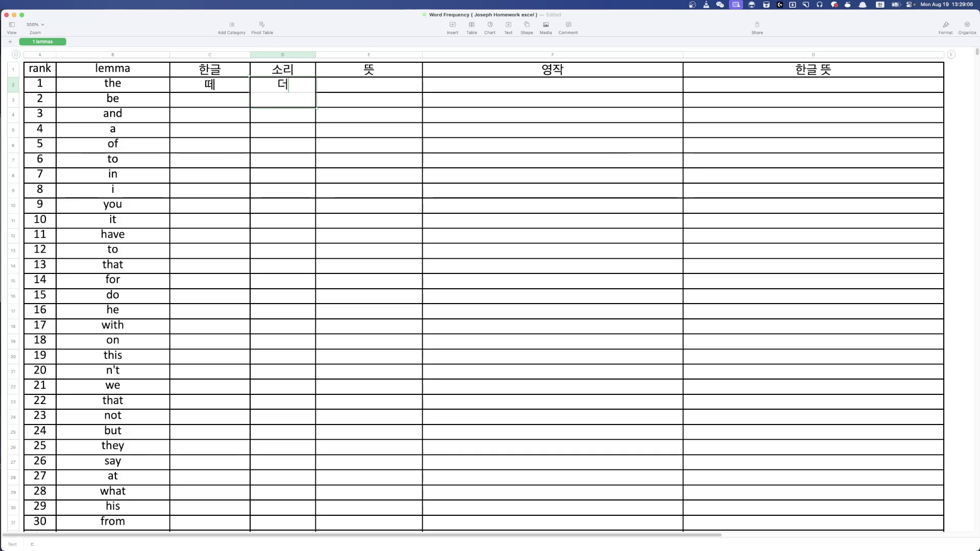
key("shift+Tab")
key("shift+Right")
key("Left")
key("Right")
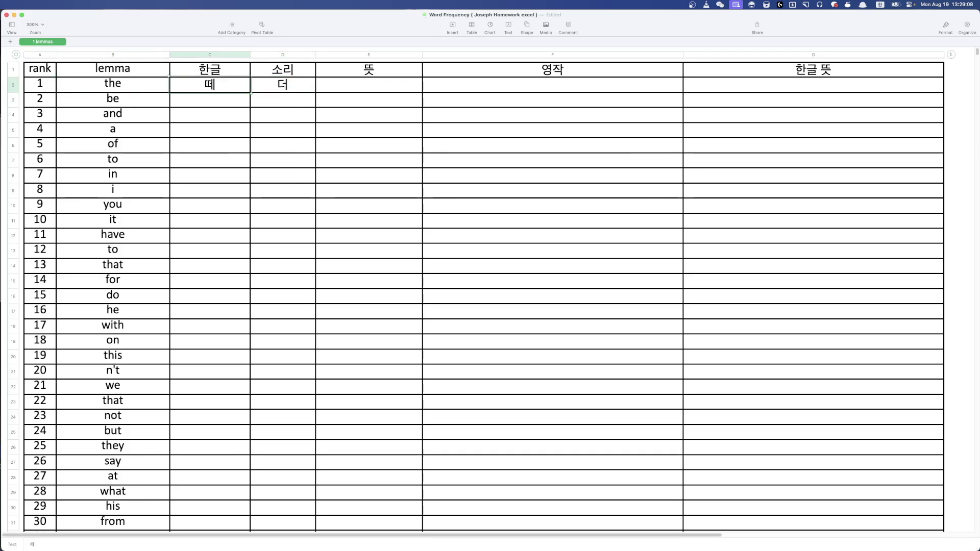
key("shift+Right")
key("shift+Left")
left_click(283, 84)
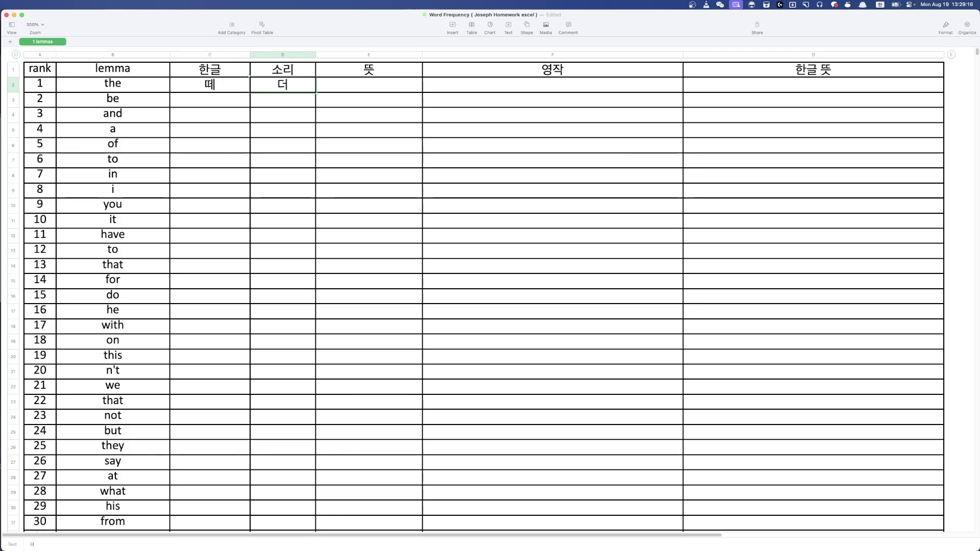
In the row for "the", enter 그 under 뜻 and "I know the man" under 영작
left_click(368, 84)
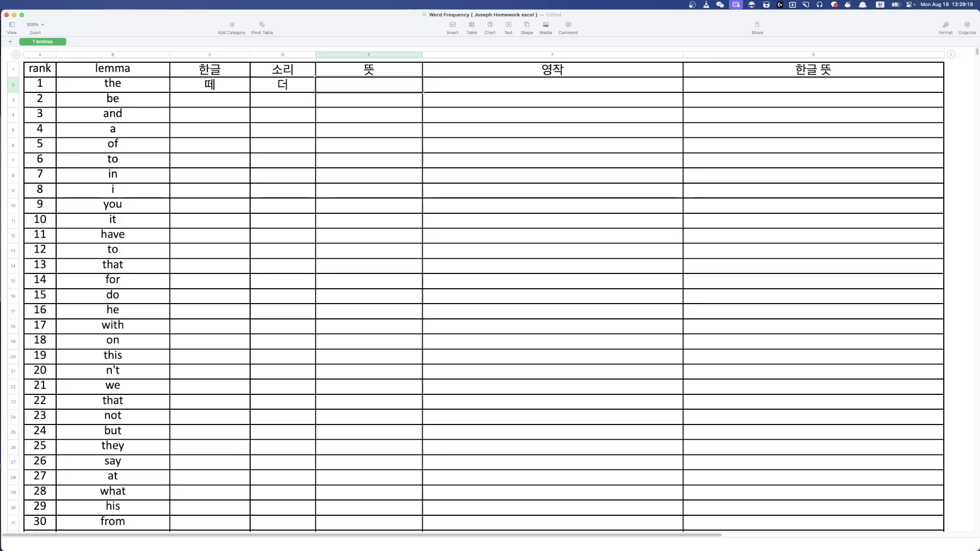
type("그")
key("Tab")
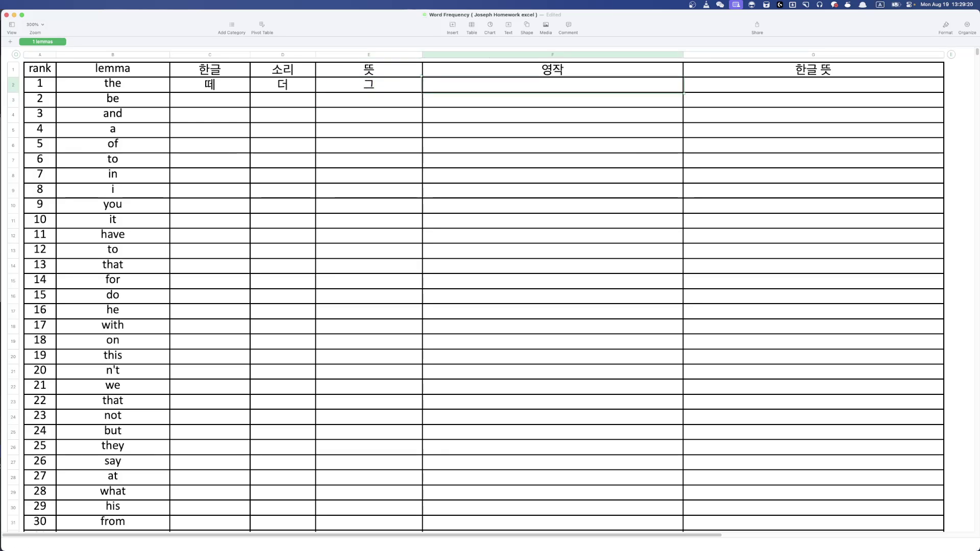
type("I know the man")
key("Tab")
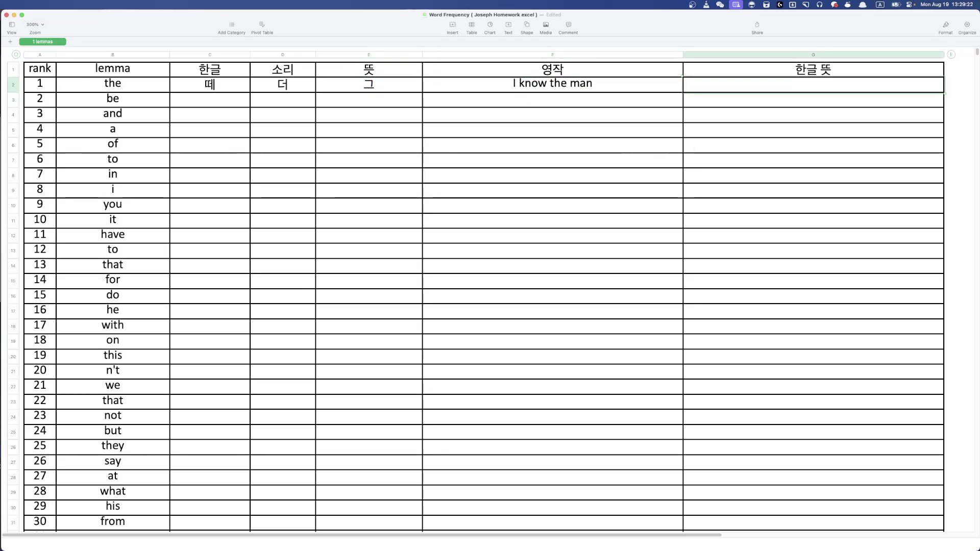
In the row for "the", enter the Korean translation 나는 그 사람을 안다 under 한글 뜻
key("ctrl+space")
type("나는")
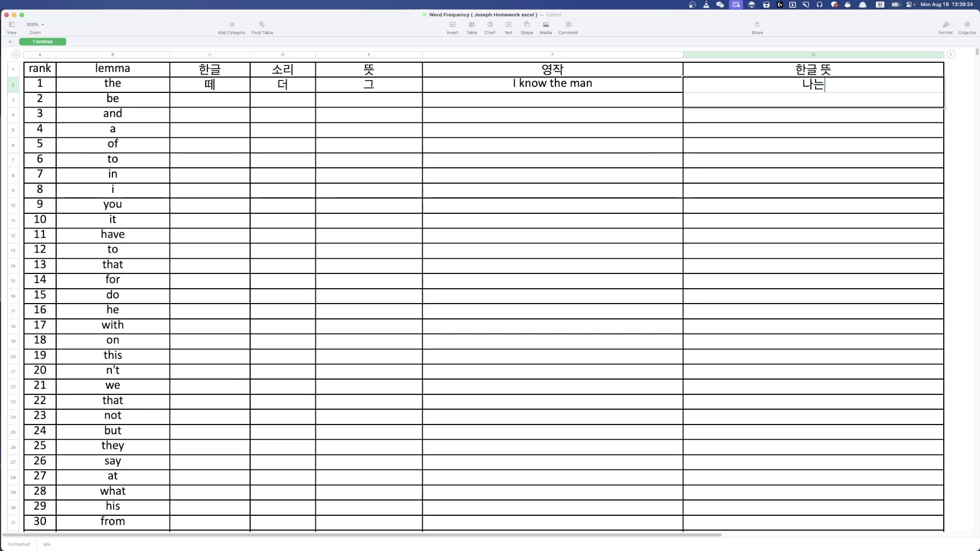
type(" 그 사람을 안다")
key("Return")
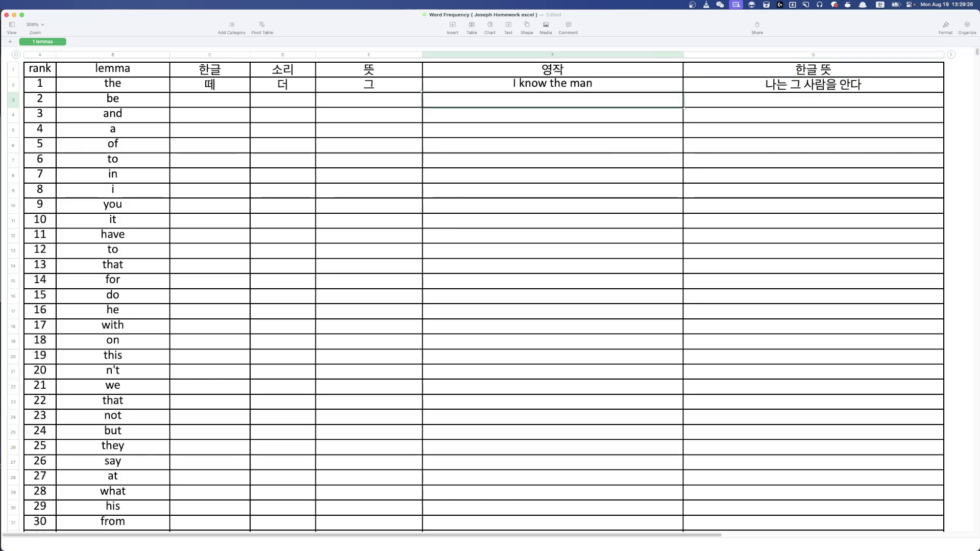
left_click(254, 104)
left_click(215, 88)
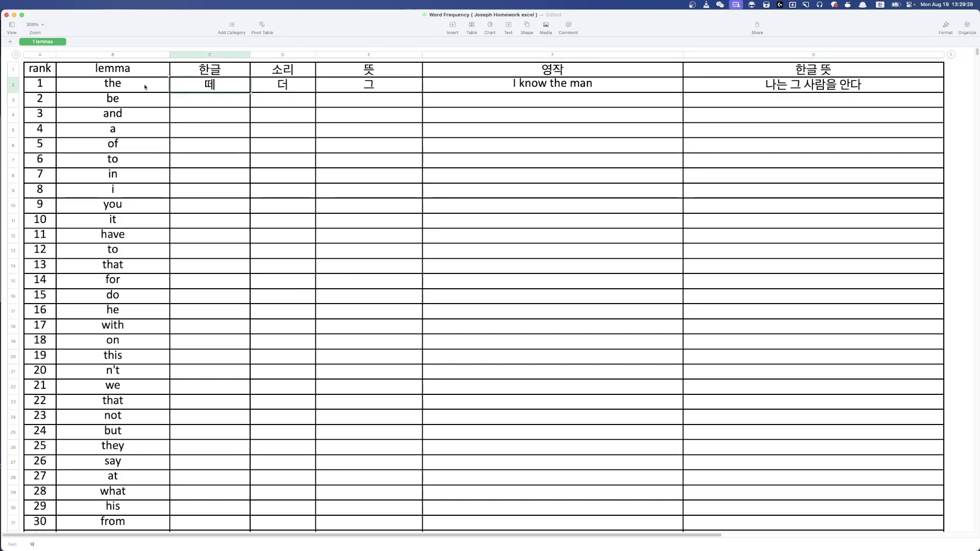
left_click_drag(53, 85, 768, 87)
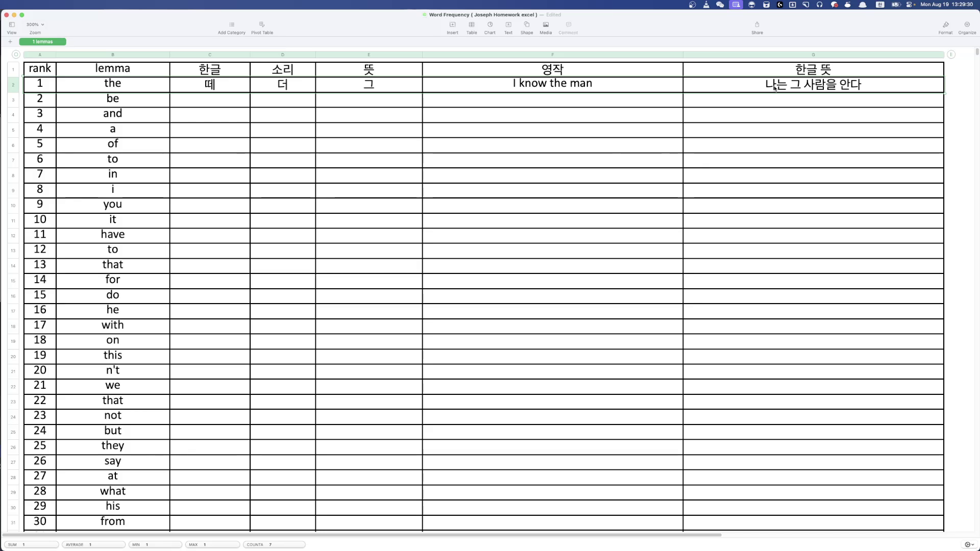
left_click(517, 301)
left_click(388, 401)
left_click(283, 236)
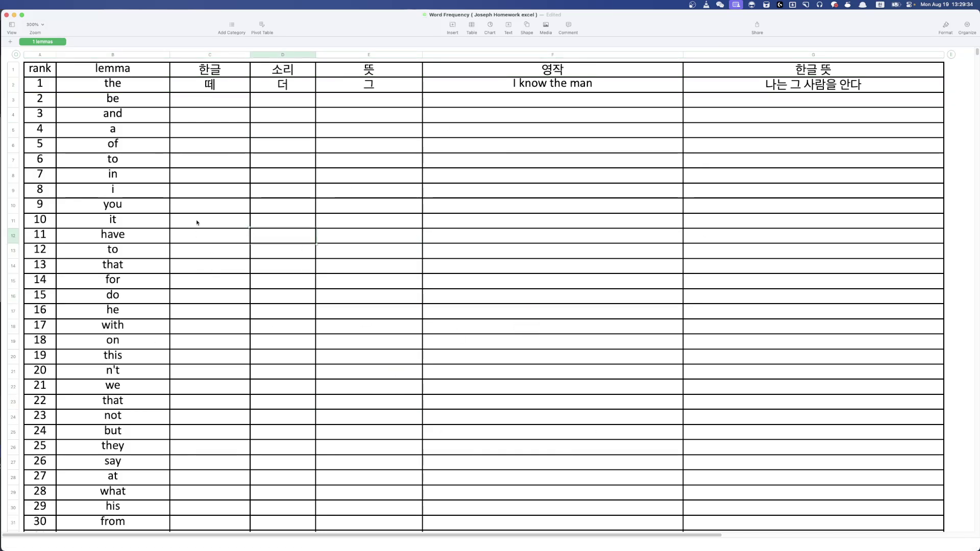
left_click(237, 151)
left_click_drag(51, 223, 203, 223)
left_click(280, 223)
In the row for "it", enter ㅣㅌ under 한글 and 잍 under 소리
left_click(208, 217)
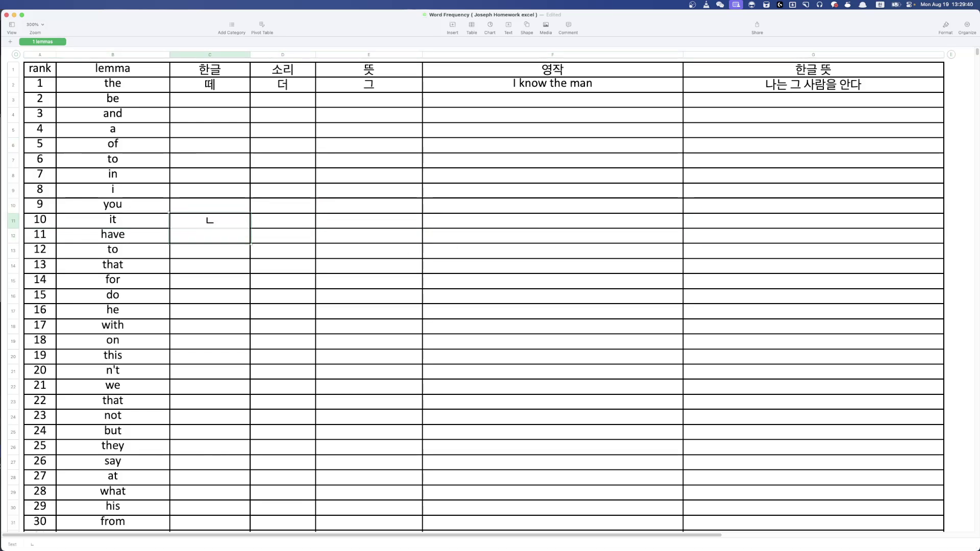
double_click(210, 219)
key("ctrl+space")
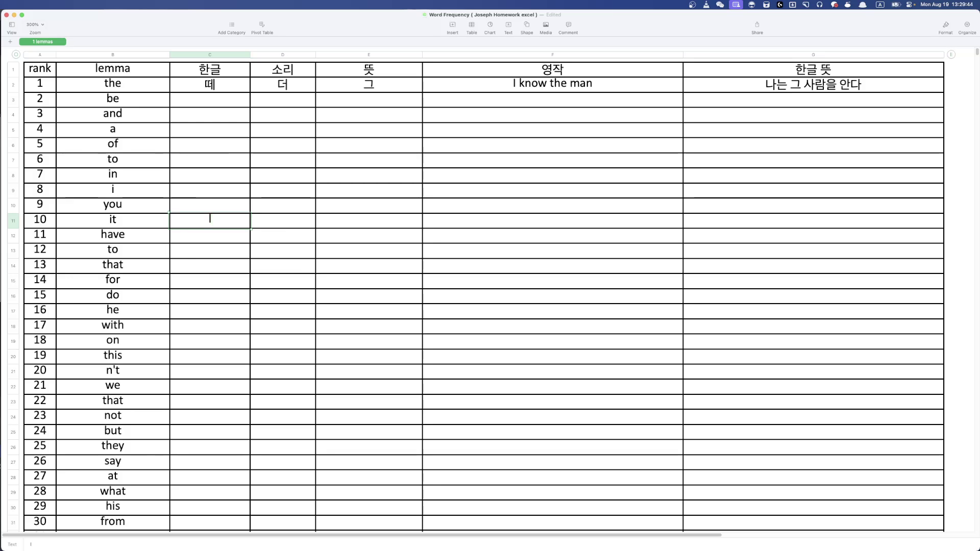
type("lx")
key("BackSpace")
key("ctrl+space")
type("ㅌ")
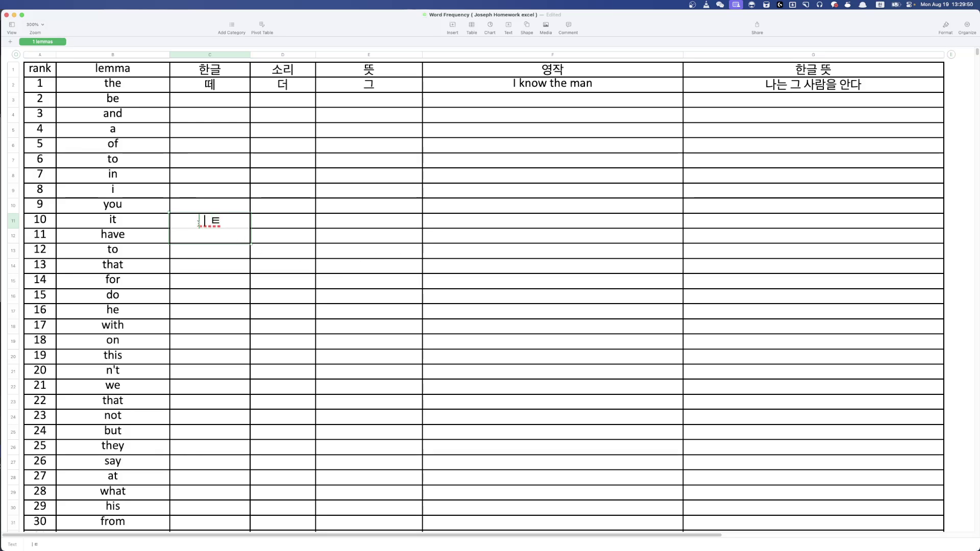
type("ㅇ")
left_click(221, 220)
type("잍")
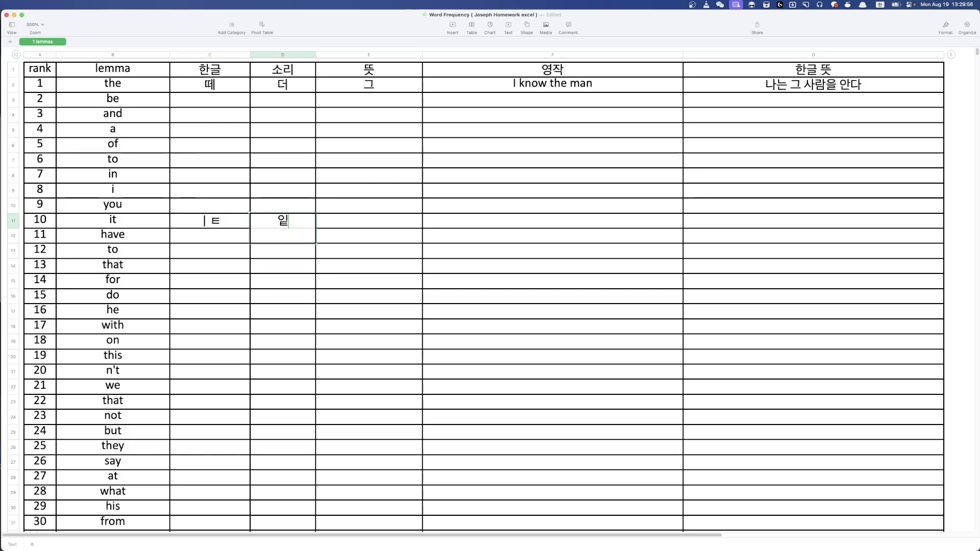
key("Tab")
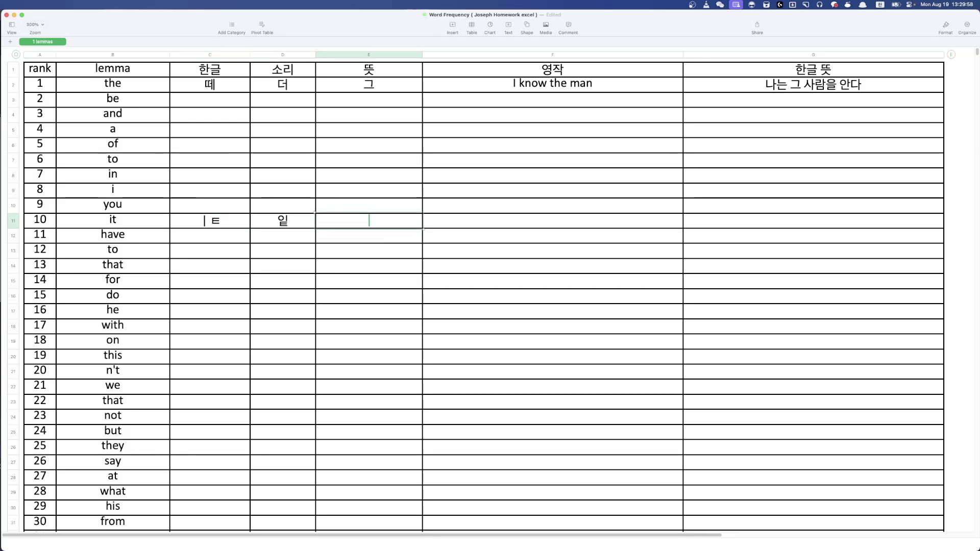
In the row for "it", enter 이것 under 뜻 and "I like it" under 영작
type("이것")
key("Tab")
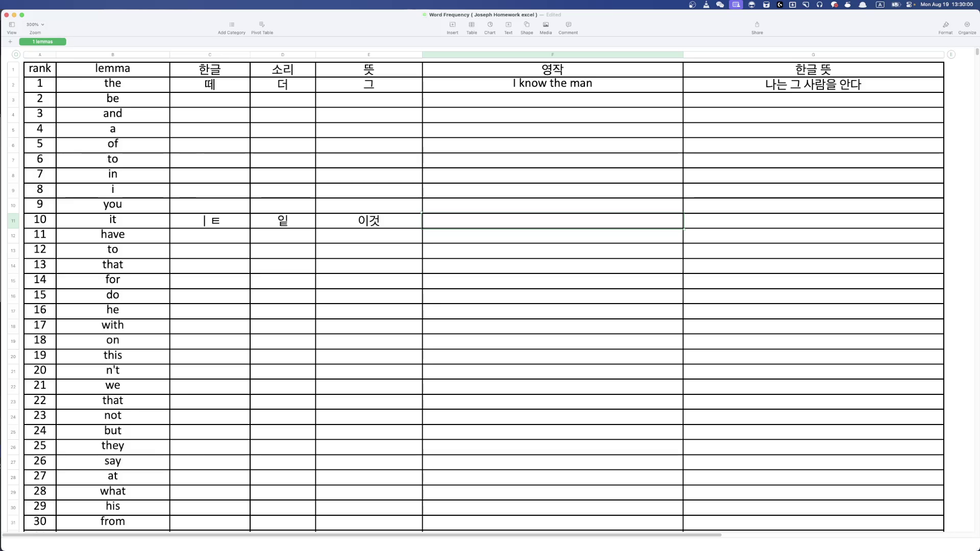
type("I like it")
key("Tab")
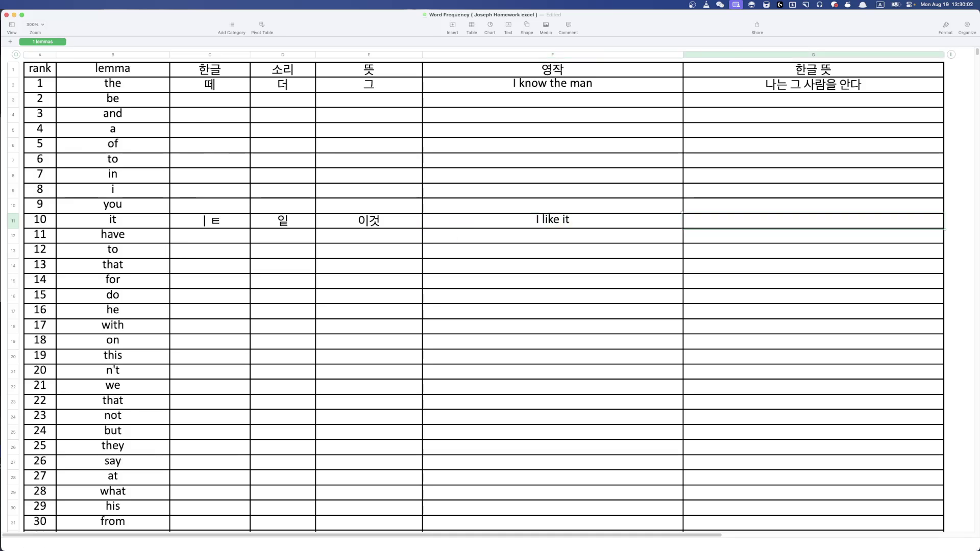
In the row for "it", enter the Korean translation 나는 이걸 좋아한다 under 한글 뜻
type("나는 이")
type("걸 좋아한다")
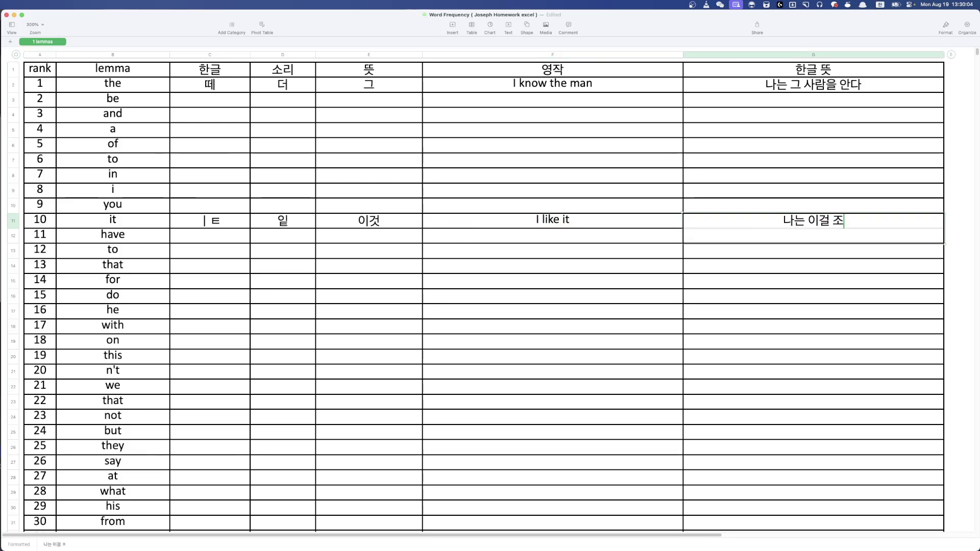
key("Return")
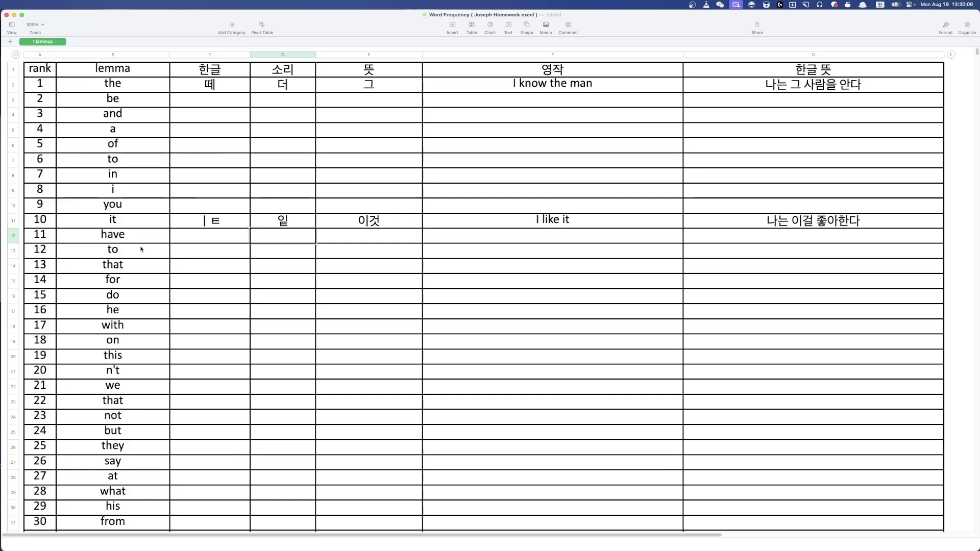
scroll(263, 434, "down", 20)
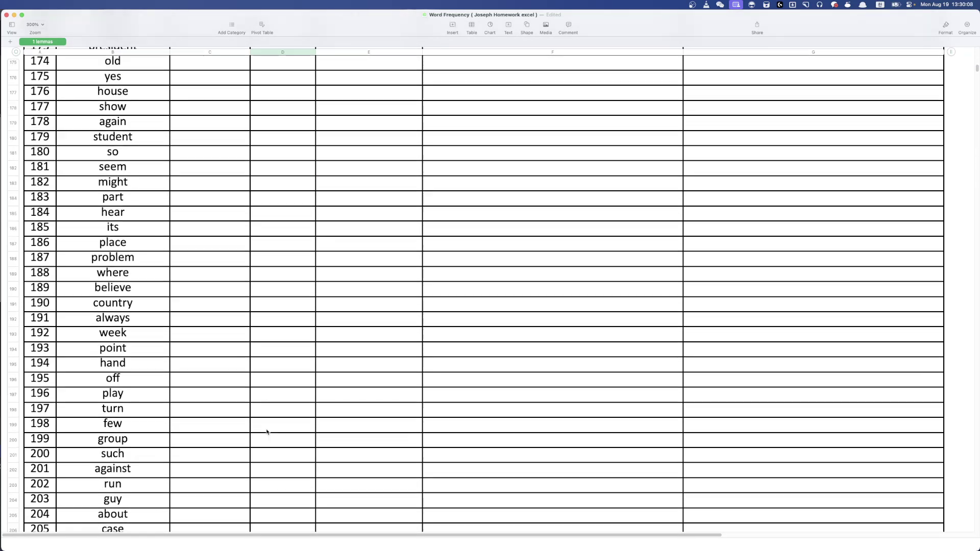
scroll(266, 432, "down", 2)
scroll(266, 432, "up", 10)
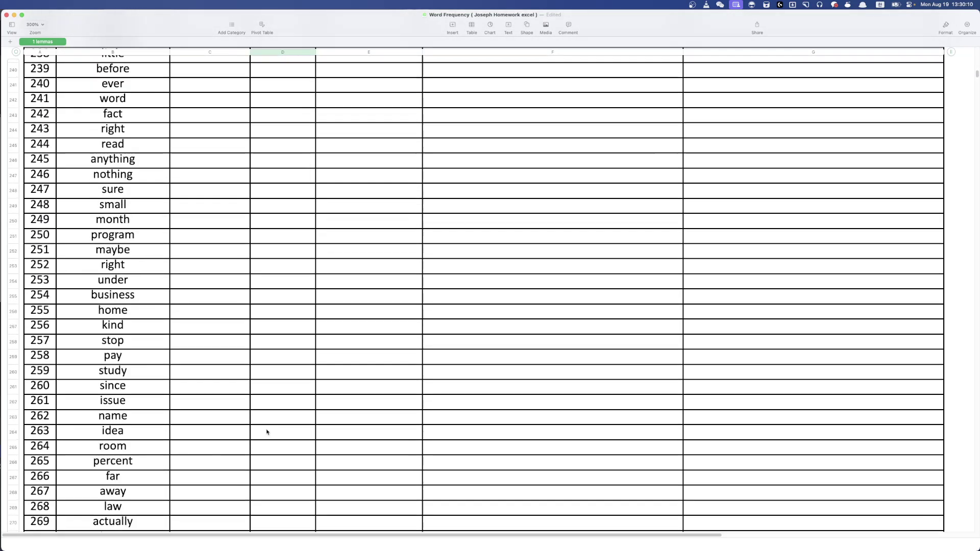
In the row for "government", clear the existing entries under 한글 and 소리
scroll(266, 432, "up", 8)
scroll(267, 431, "down", 1)
left_click(231, 449)
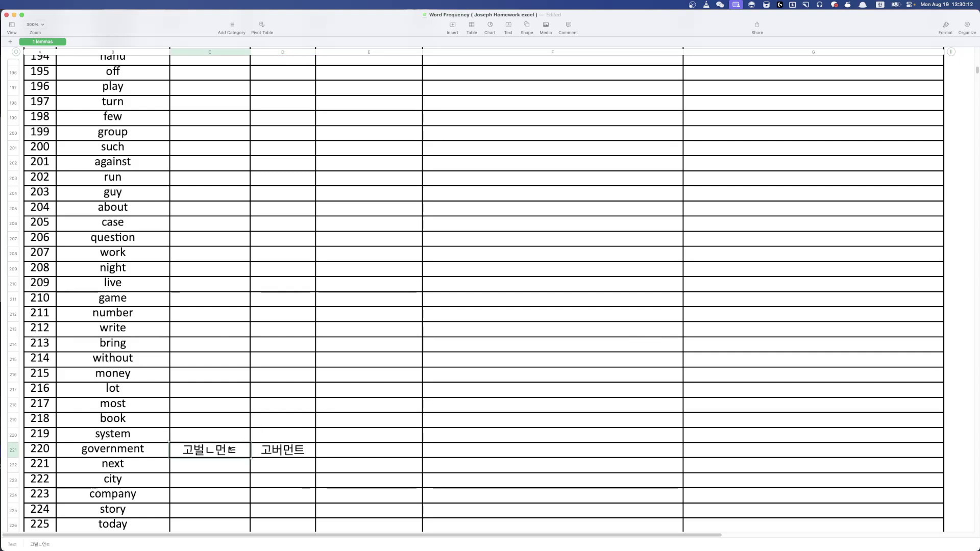
key("Delete")
left_click(269, 451)
scroll(256, 450, "down", 10)
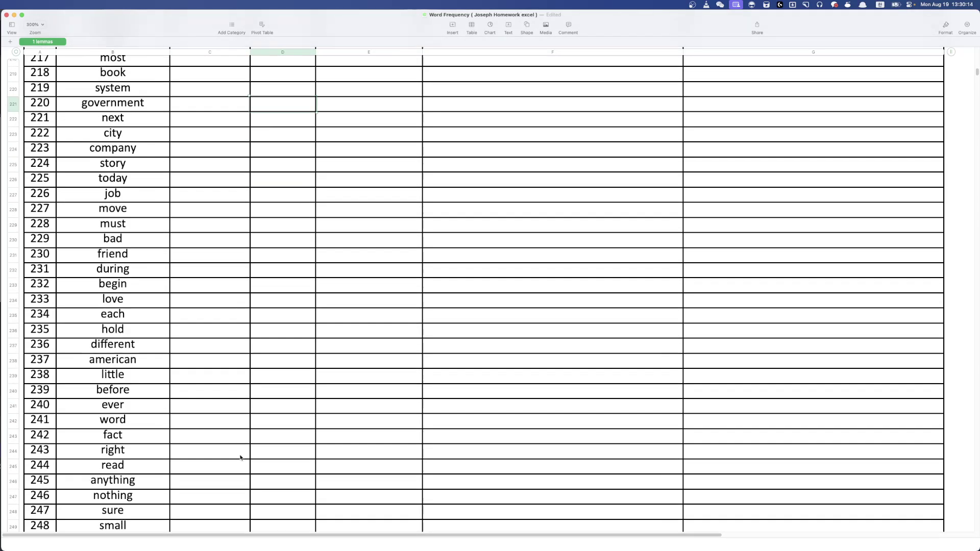
In the row for "government", enter the letter-by-letter Korean spelling 고벌ㄴ먼ㅌ under 한글
scroll(200, 311, "up", 6)
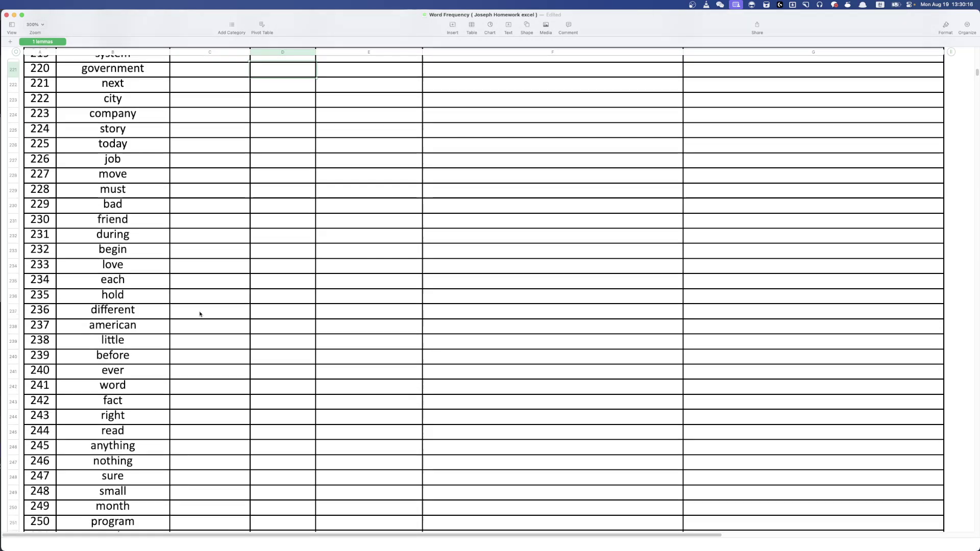
left_click(198, 325)
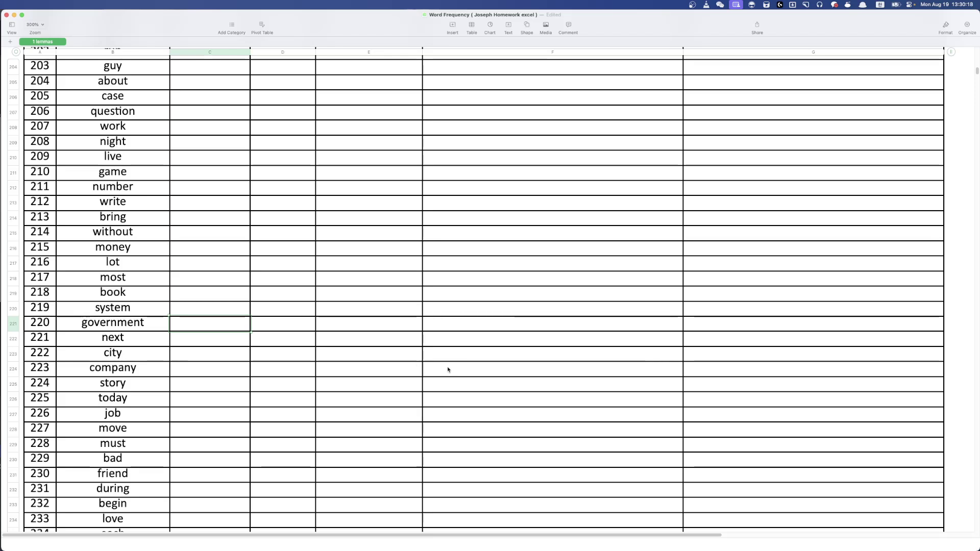
key("Return")
type("¬")
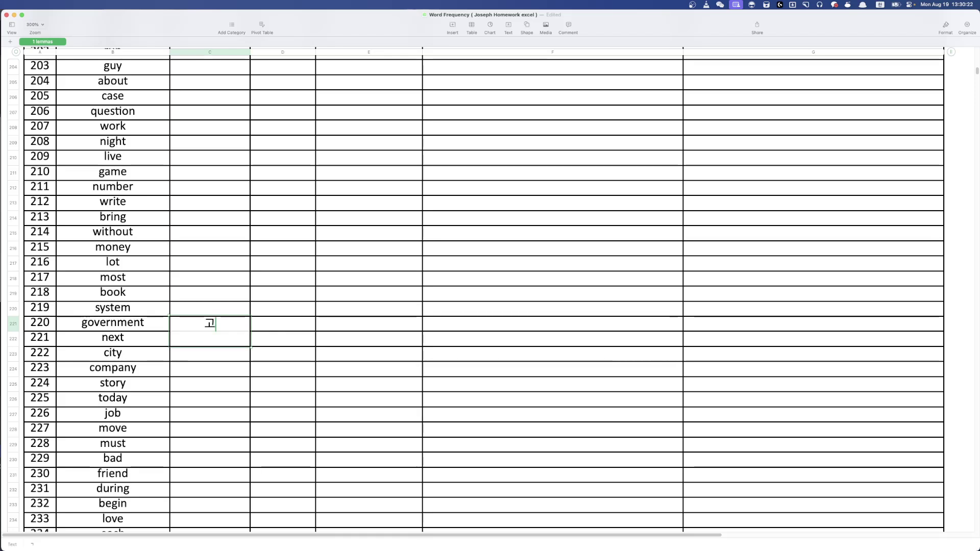
type("ㅗㅂ")
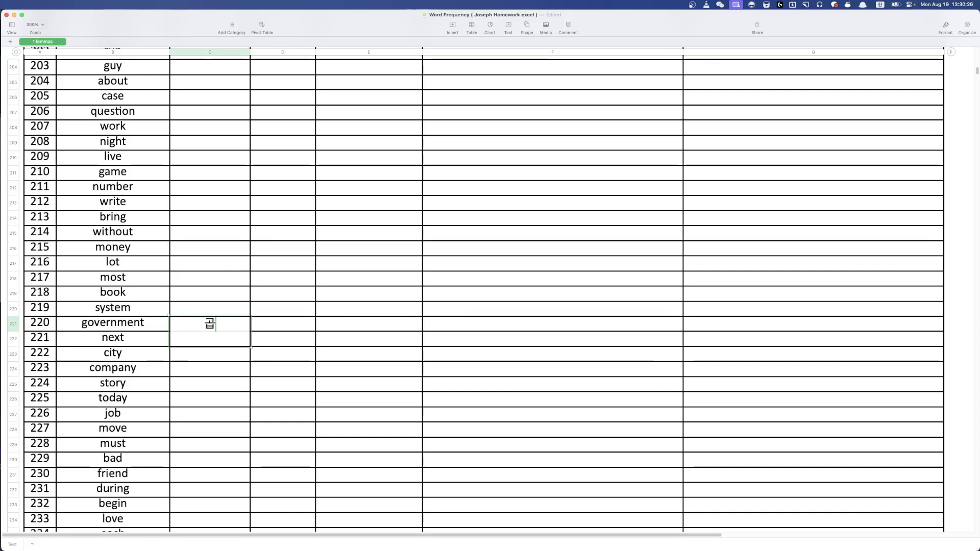
type("ㅓ")
type("ㄹ")
type("ㄴ")
type("ㅁ")
type("ㅓㄴ")
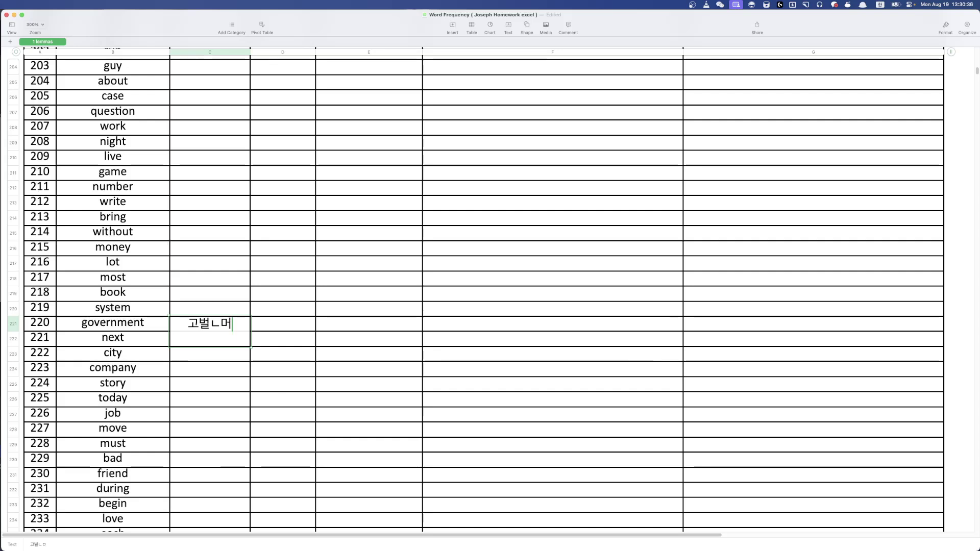
type("ㅌ")
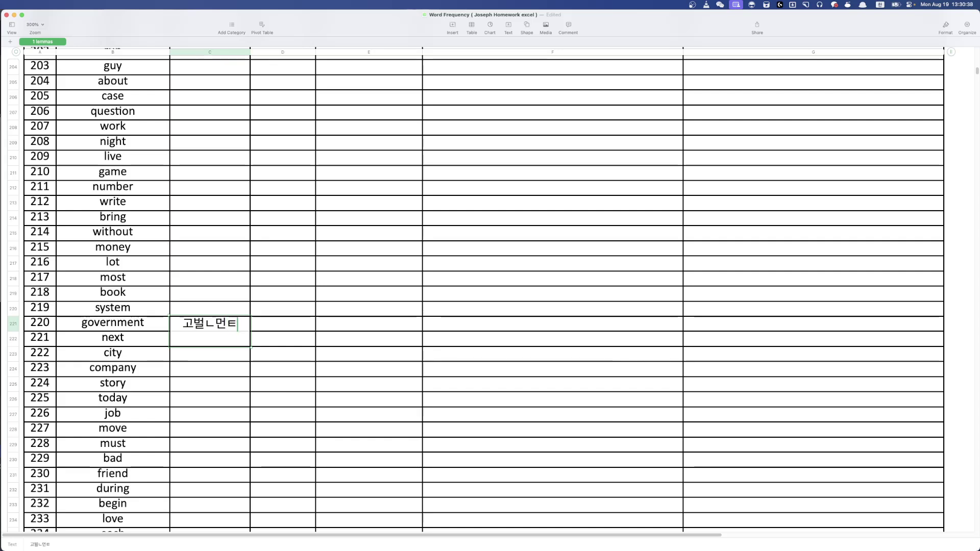
In the row for "government", enter the pronunciation 거버먼트 under 소리
key("Tab")
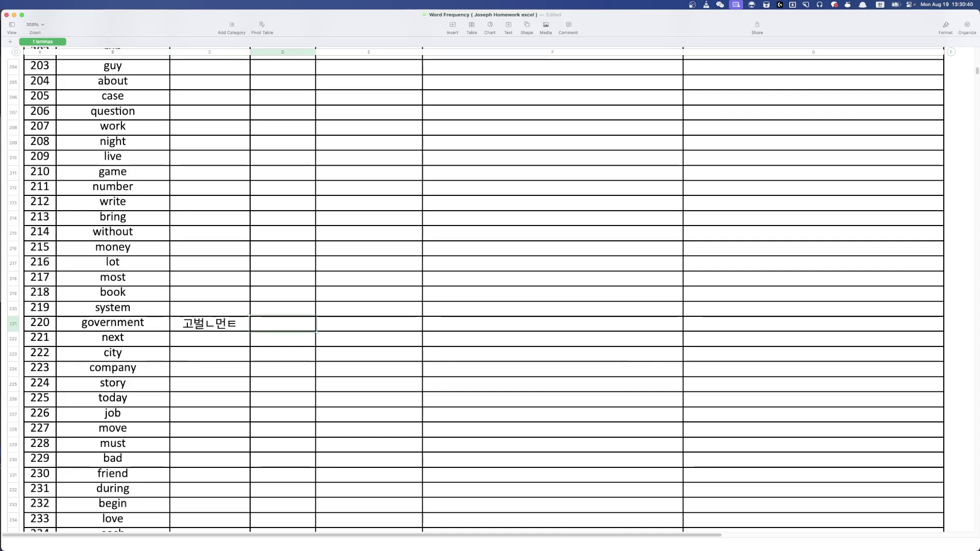
type("ㄱㅓㅂㅓㅁㅓㄴㅌㅡ")
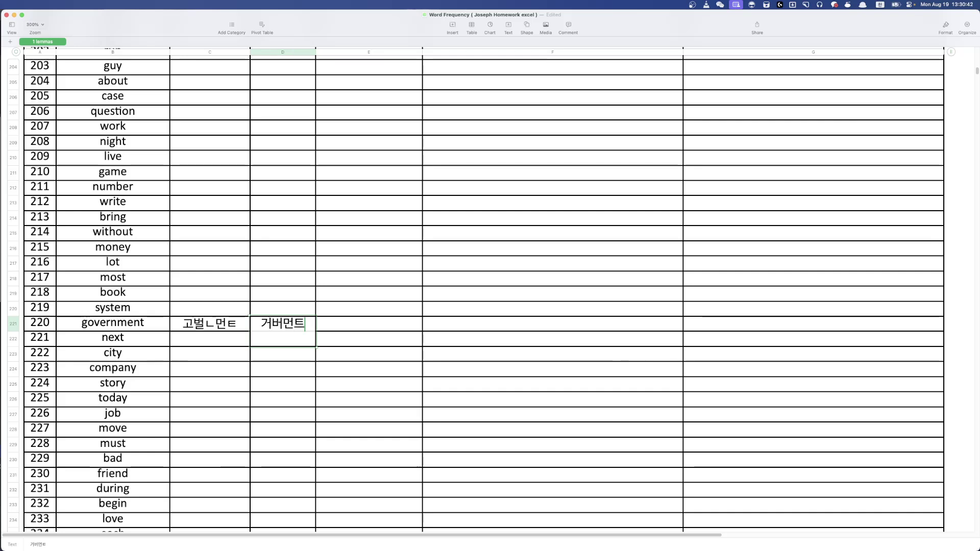
key("Return")
left_click(282, 323)
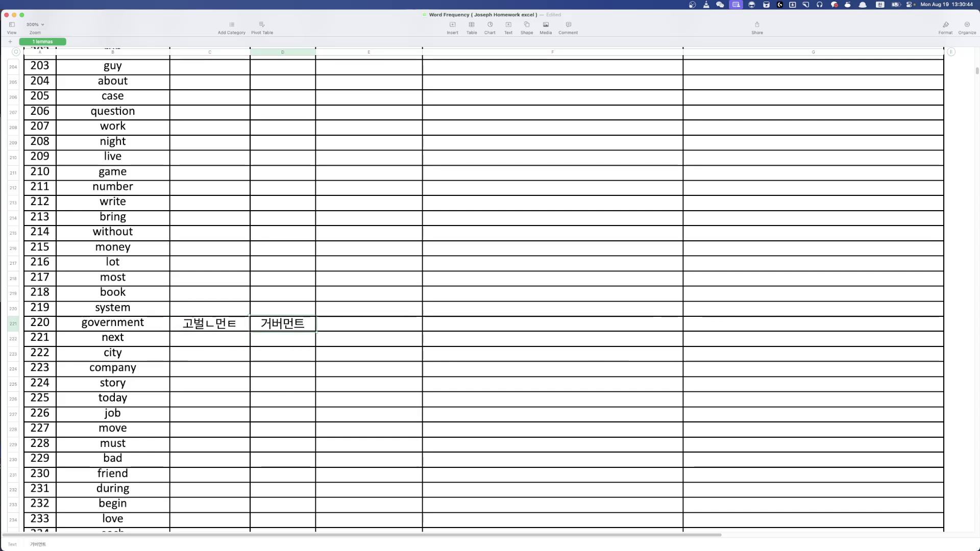
In the row for "government", enter the Korean meaning 정부 under 뜻
left_click(356, 325)
scroll(349, 377, "up", 5)
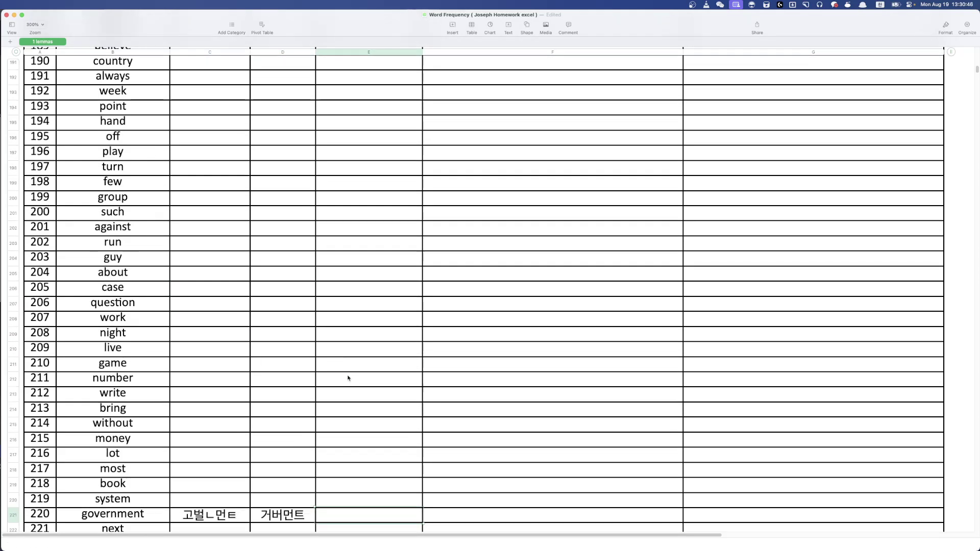
scroll(255, 240, "down", 2)
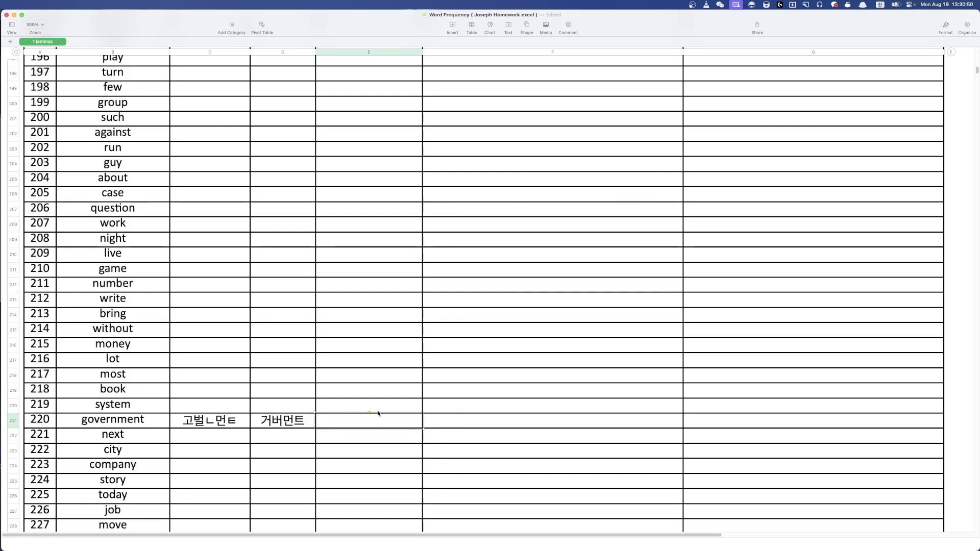
type("정부")
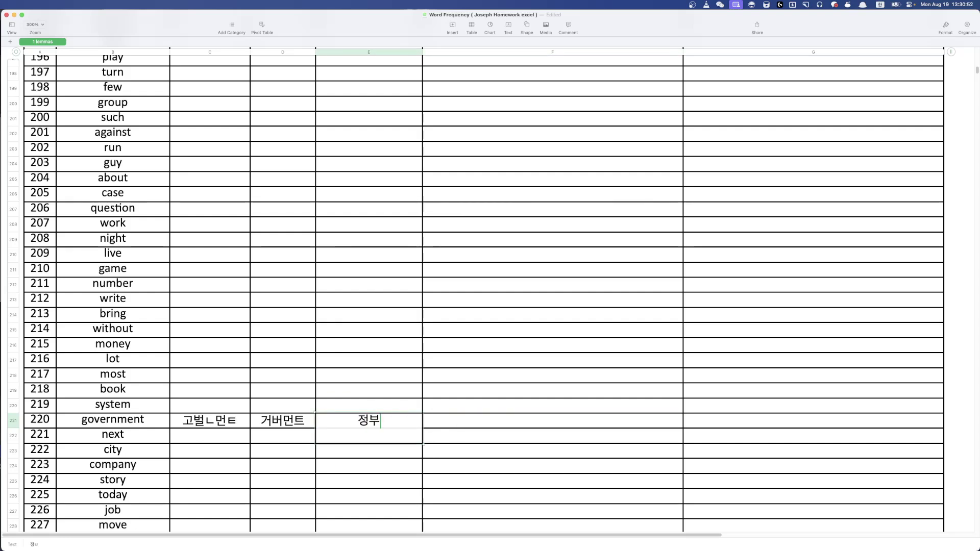
key("Tab")
key("Caps_Lock")
type("s")
key("BackSpace")
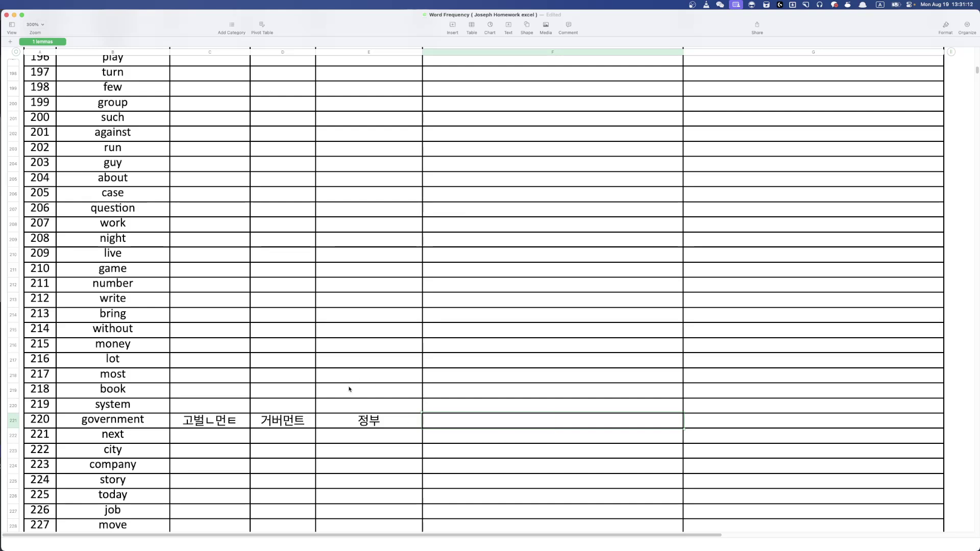
Review the completed sample rows for "the" and "it", going through the spelling, sound, meaning and English sentence entries for "it"
scroll(271, 429, "up", 20)
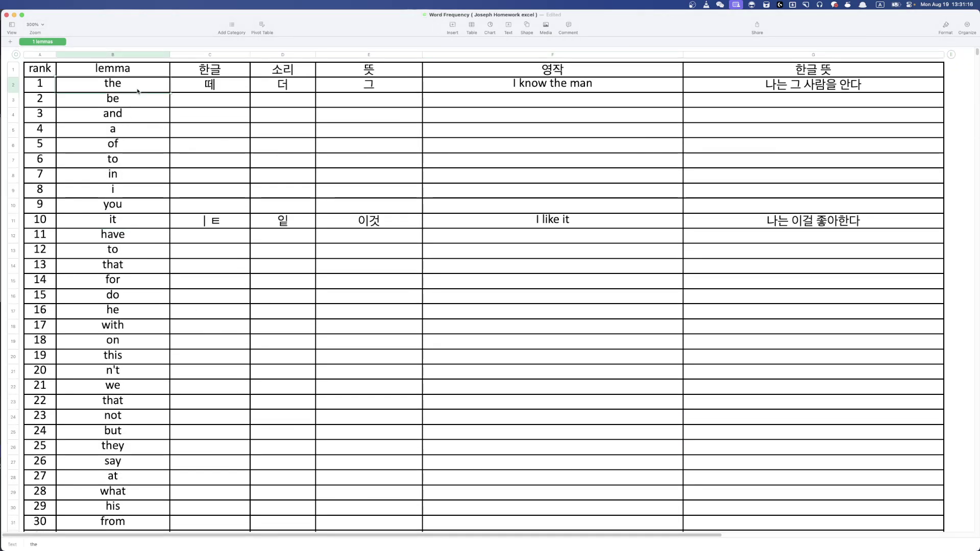
left_click(171, 91)
left_click(197, 219)
left_click(272, 221)
left_click(214, 221)
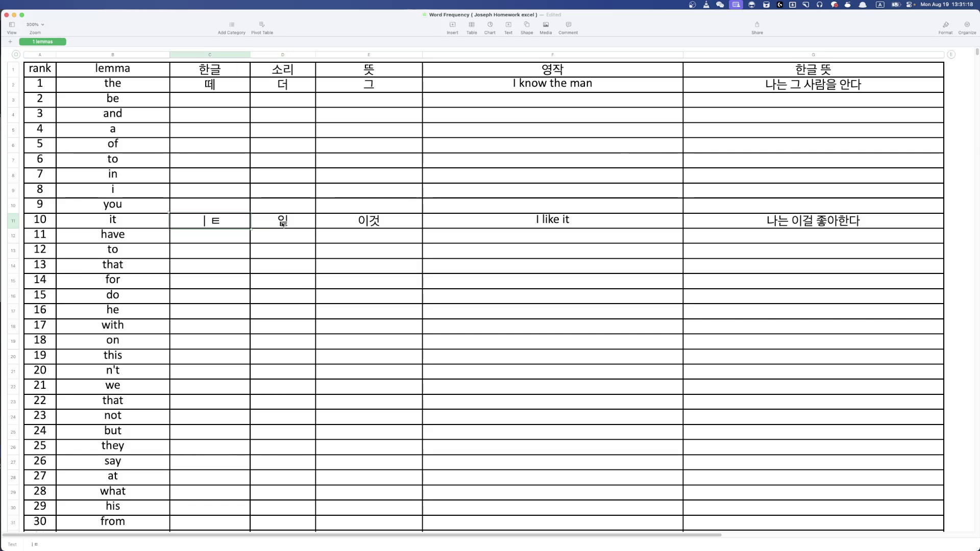
left_click(372, 223)
left_click(574, 219)
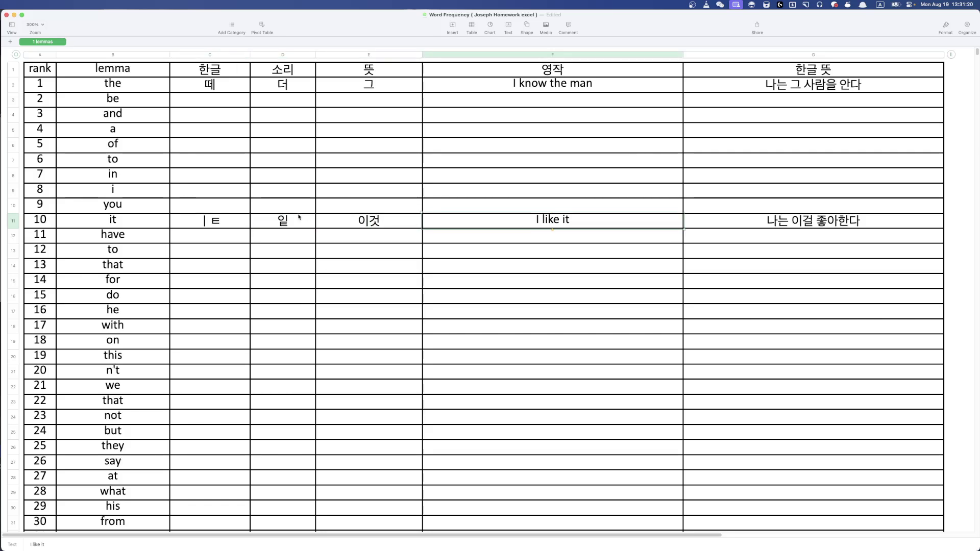
left_click(234, 225)
left_click(124, 224)
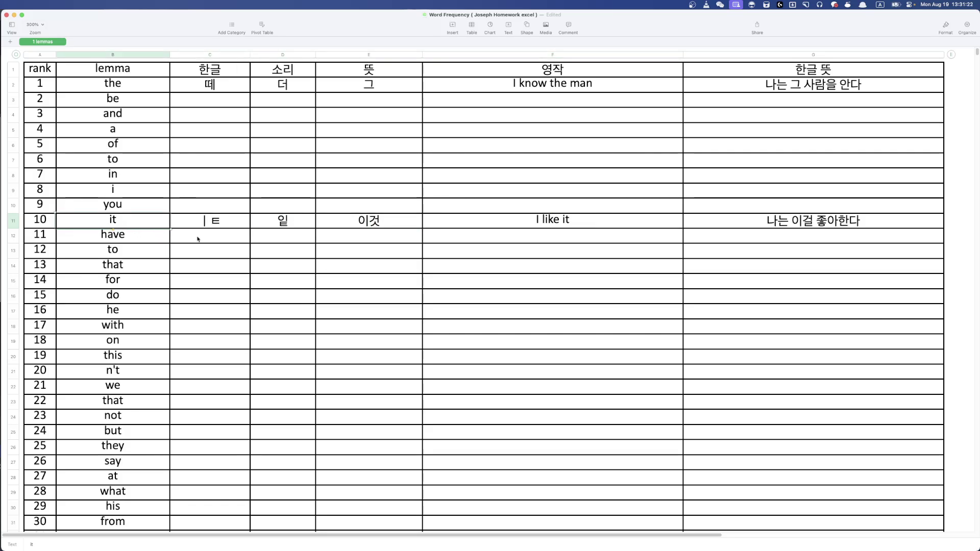